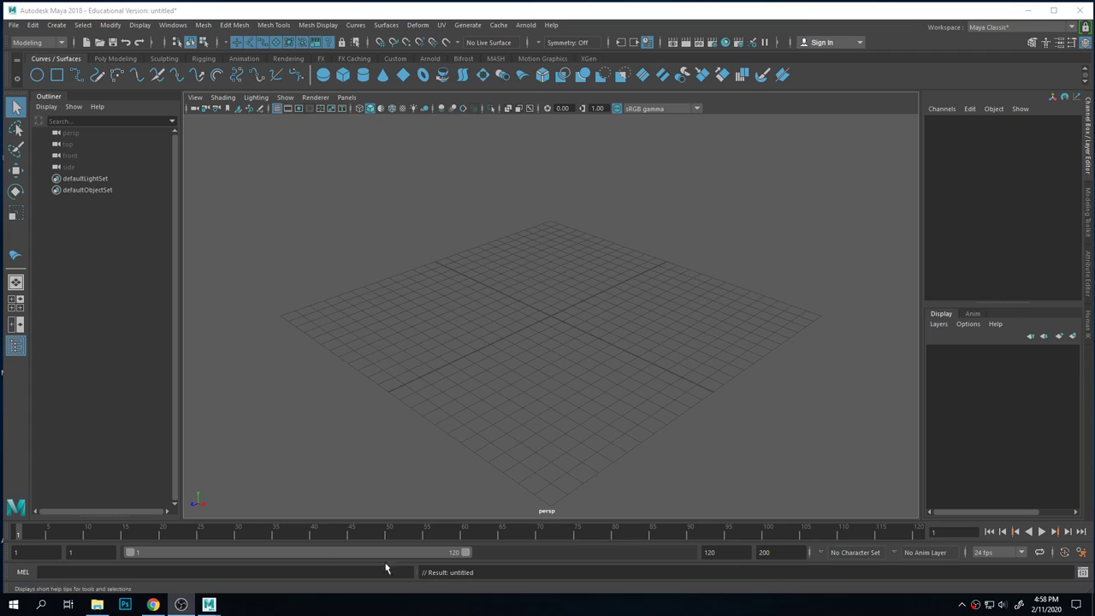
- Set the current project to the Model folder on the U: drive
left_click(18, 29)
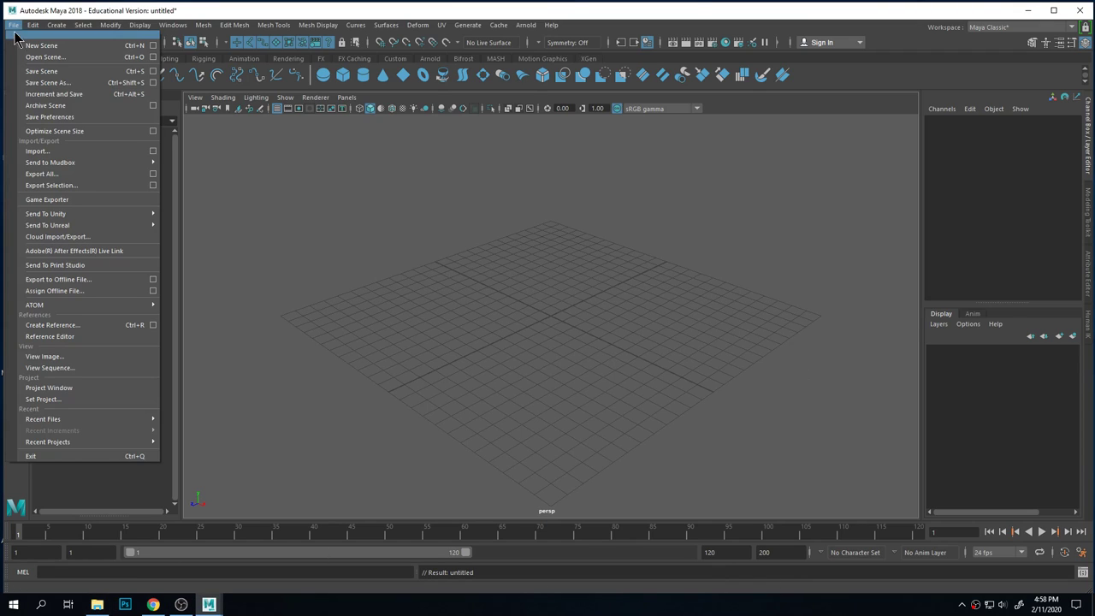
left_click(57, 398)
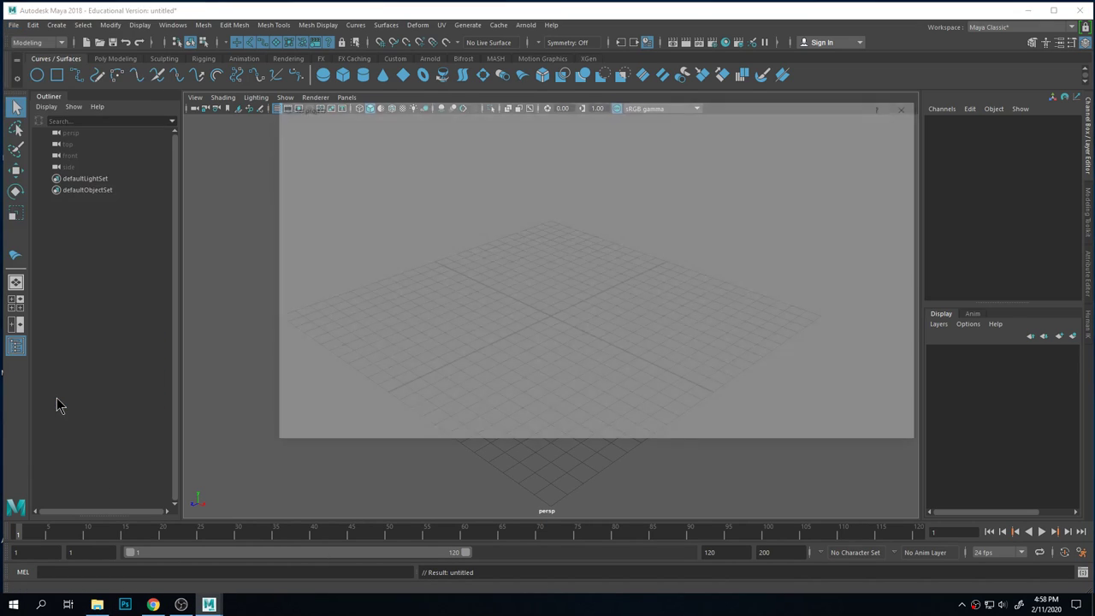
scroll(413, 311, "down", 10)
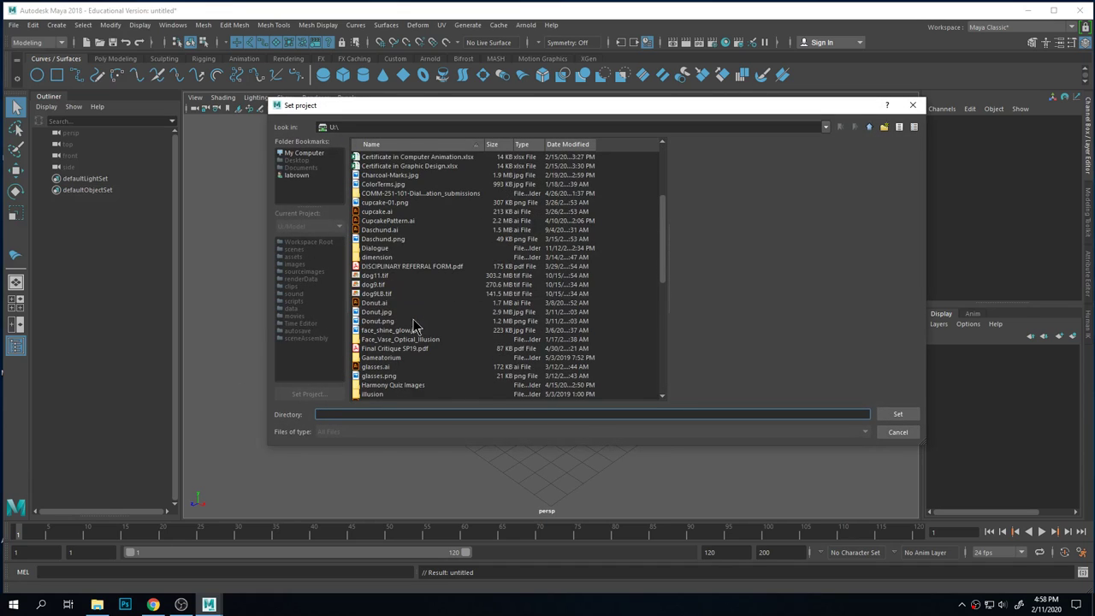
left_click(373, 367)
double_click(373, 368)
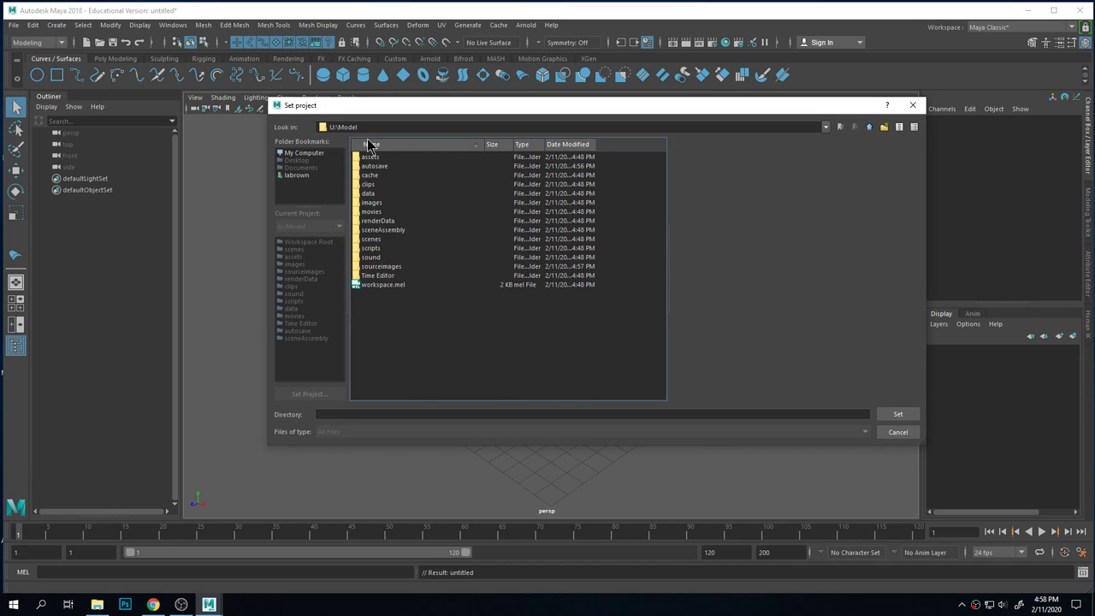
left_click(899, 414)
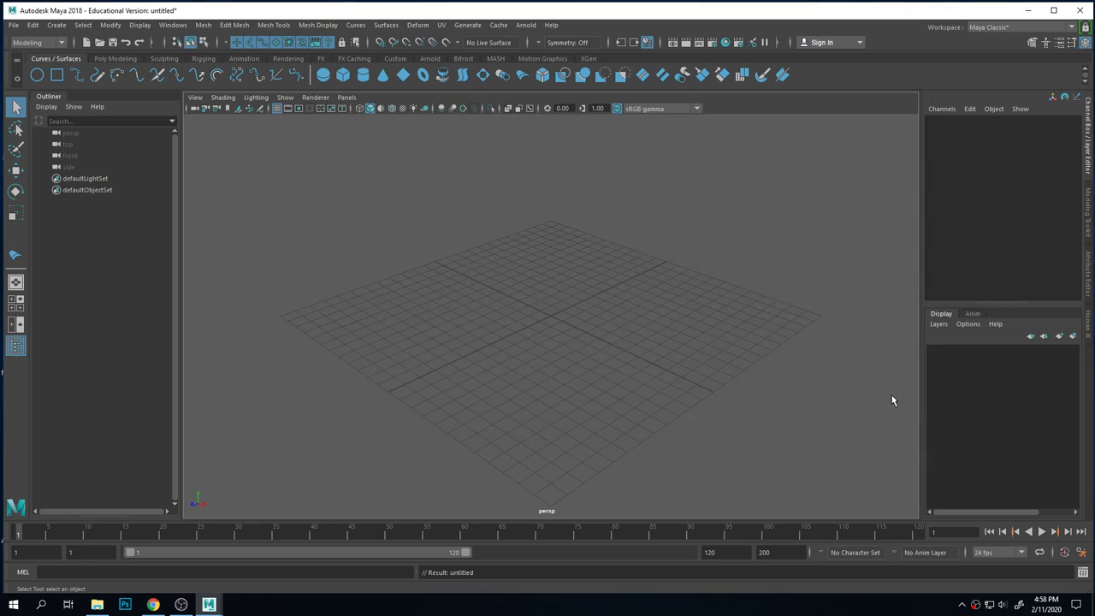
- Copy the front and side images from the desktop into the Model project's sourceimages folder, and return to Maya
left_click(97, 604)
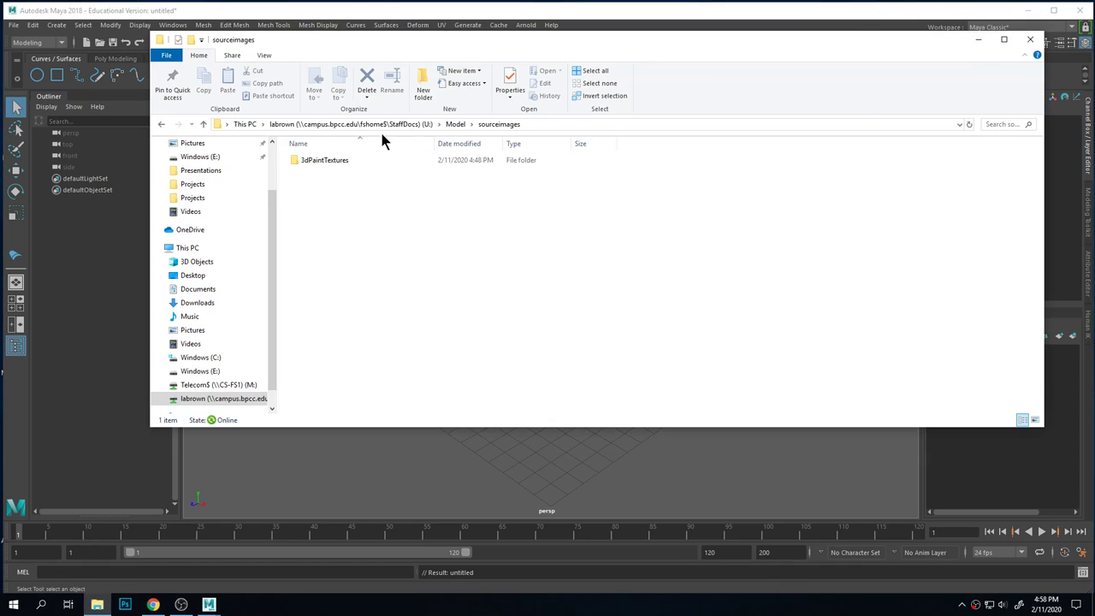
left_click(452, 124)
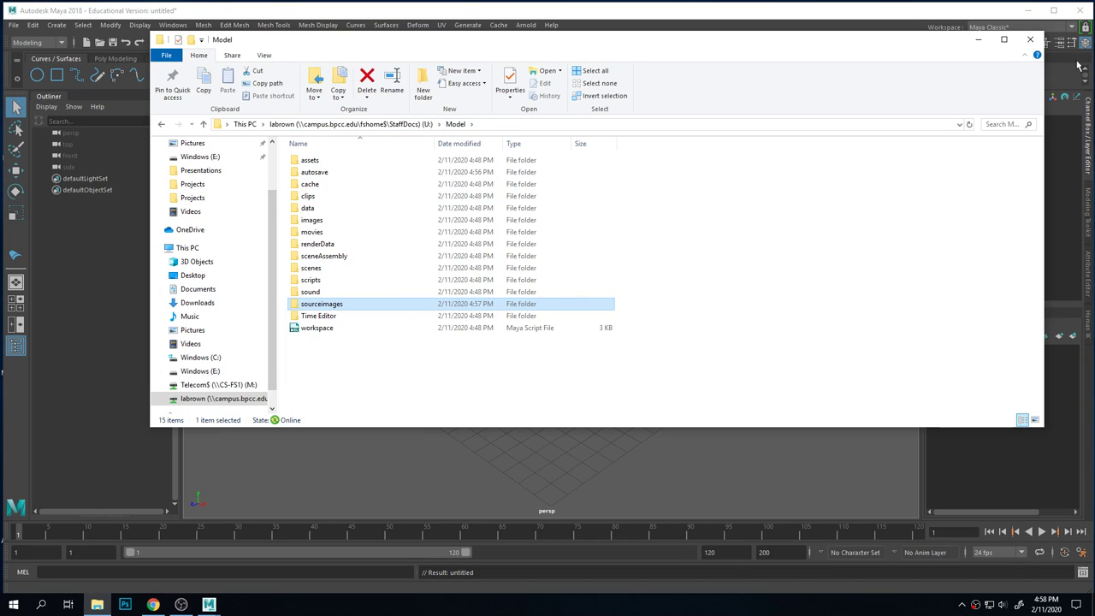
left_click(1028, 10)
left_click_drag(86, 163, 47, 58)
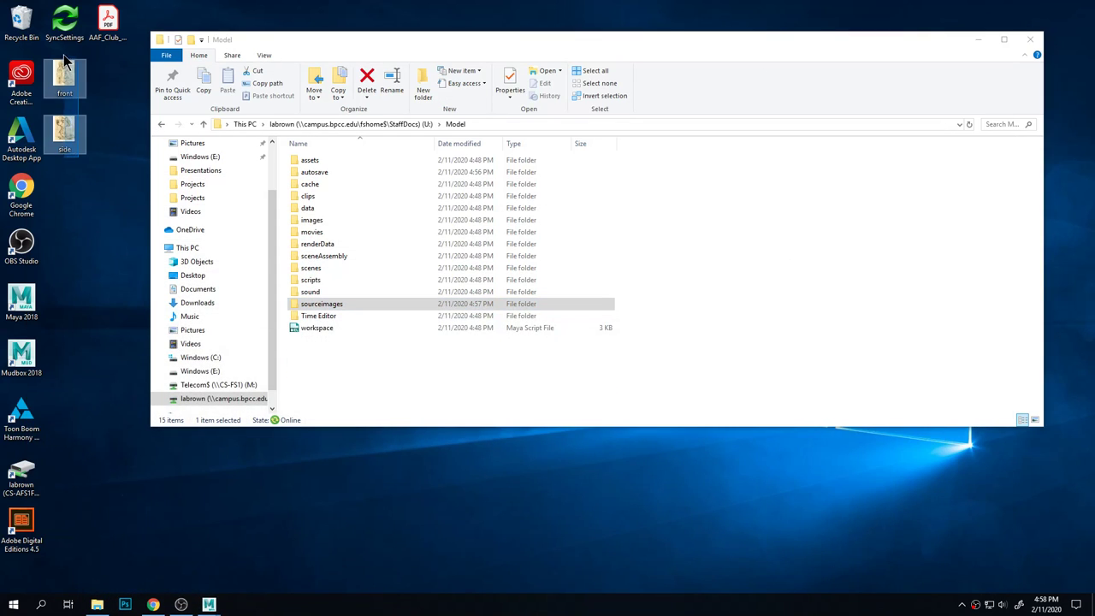
left_click_drag(64, 128, 334, 306)
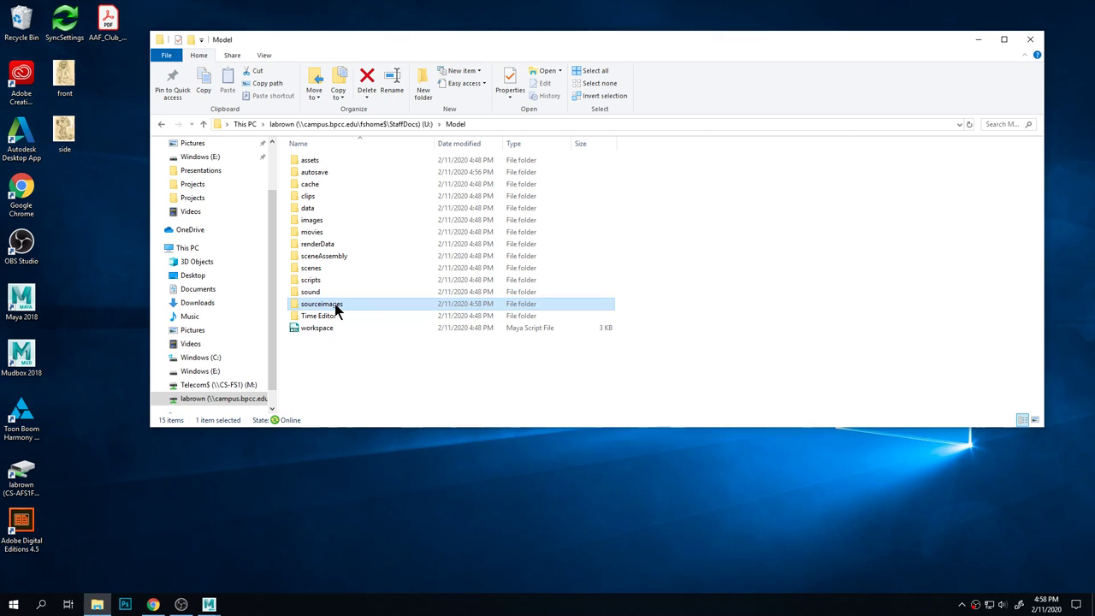
double_click(336, 305)
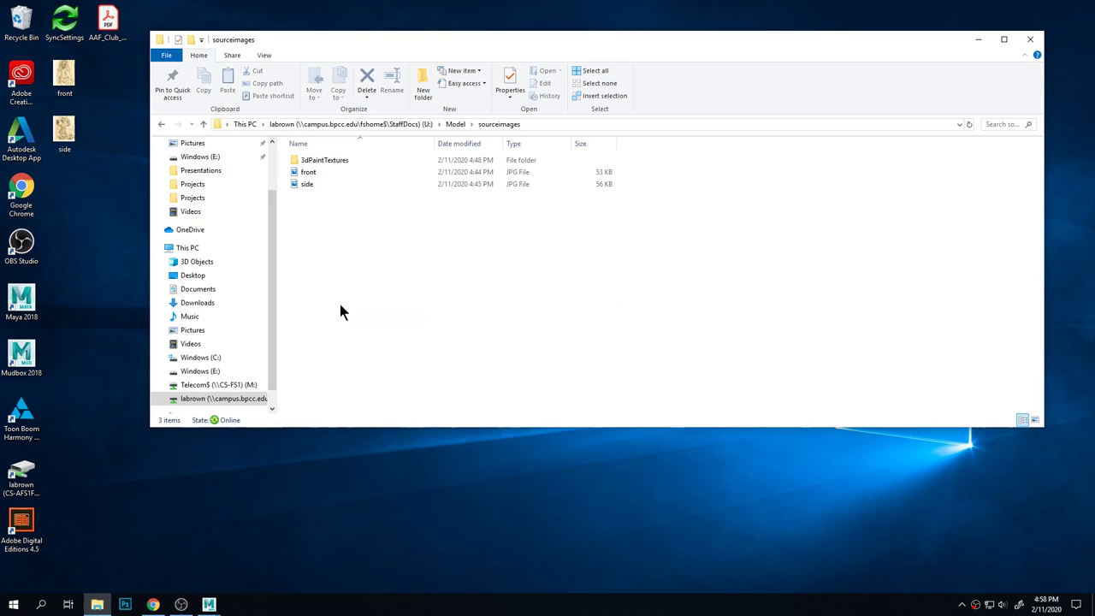
left_click(979, 39)
mouse_move(217, 607)
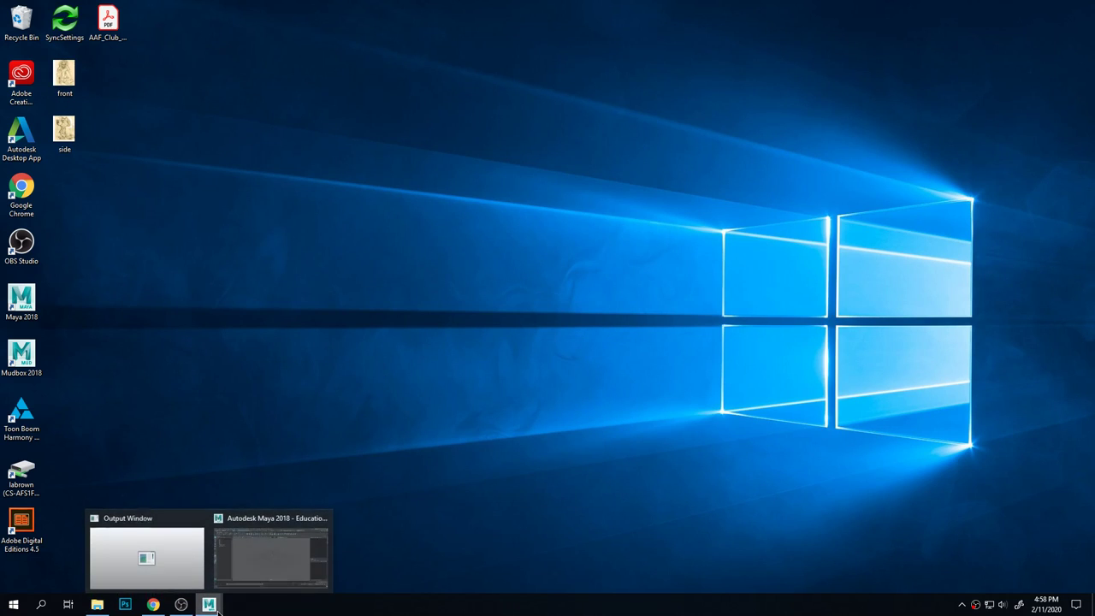
left_click(255, 557)
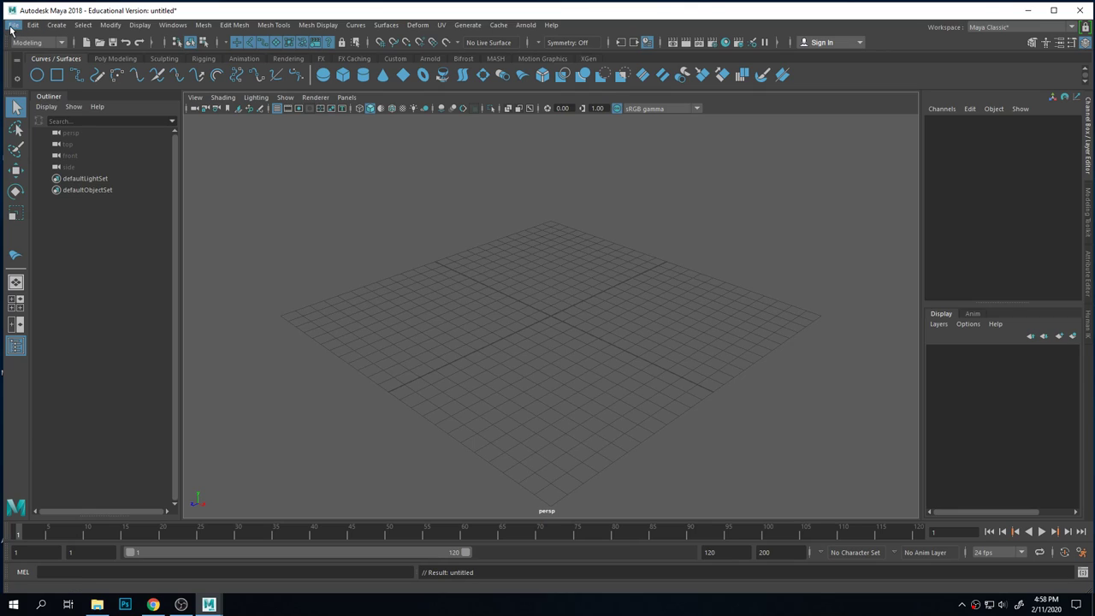
- Try importing front.jpg as an image plane in the perspective view, and undo the import
left_click(195, 97)
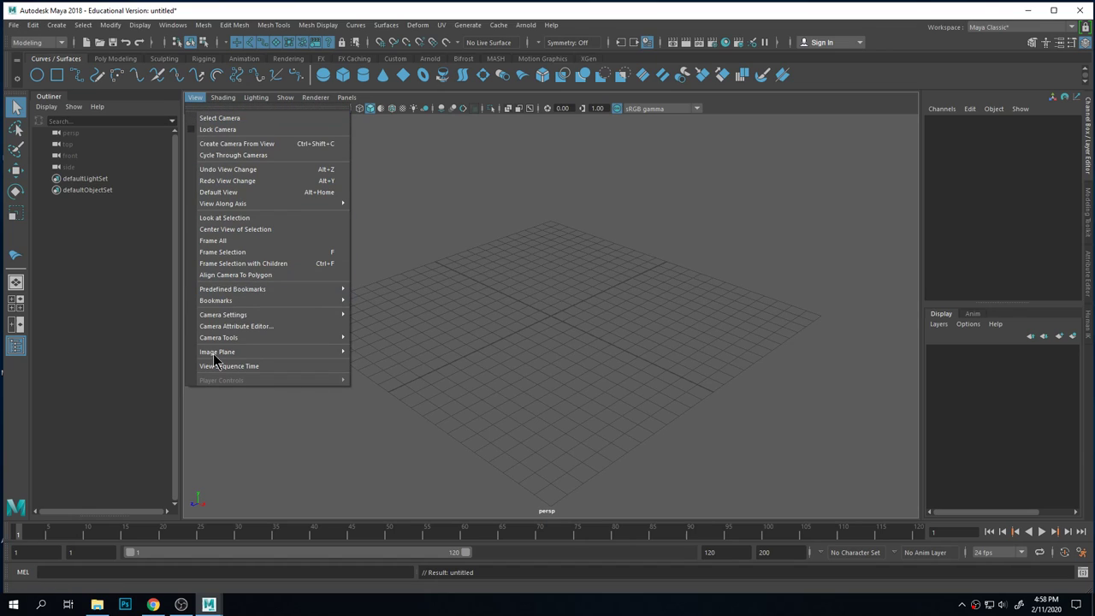
mouse_move(218, 354)
left_click(382, 361)
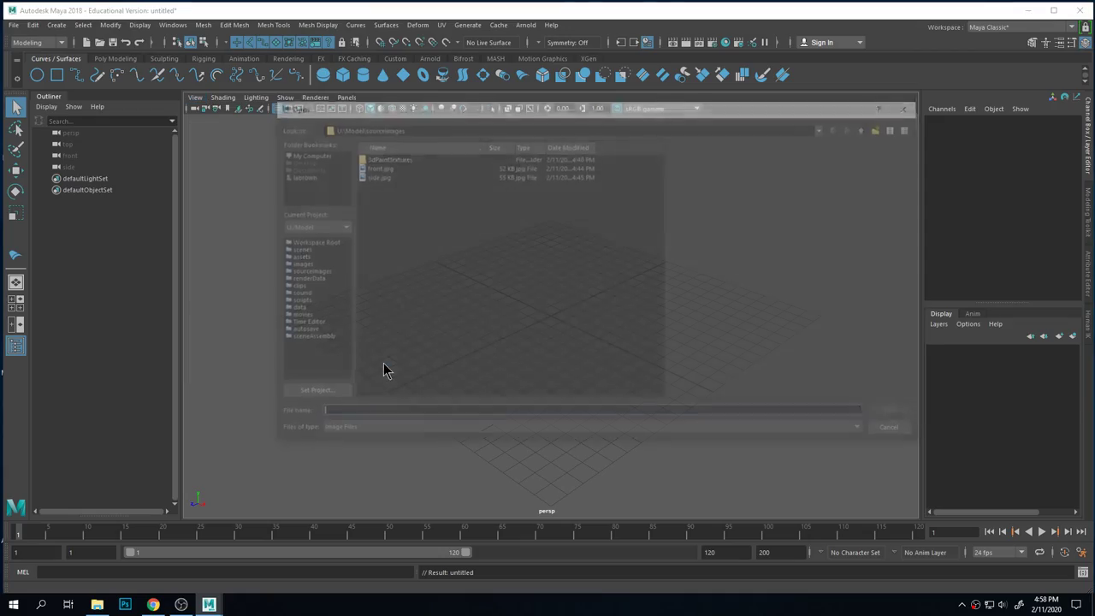
double_click(383, 168)
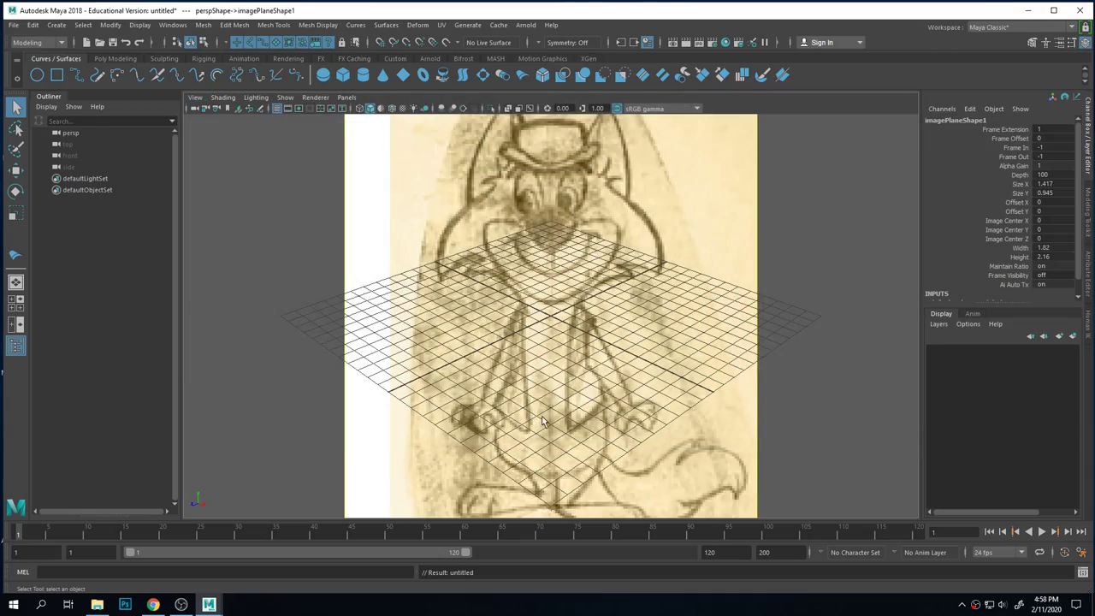
left_click_drag(542, 421, 517, 399, "alt")
key("ctrl+z")
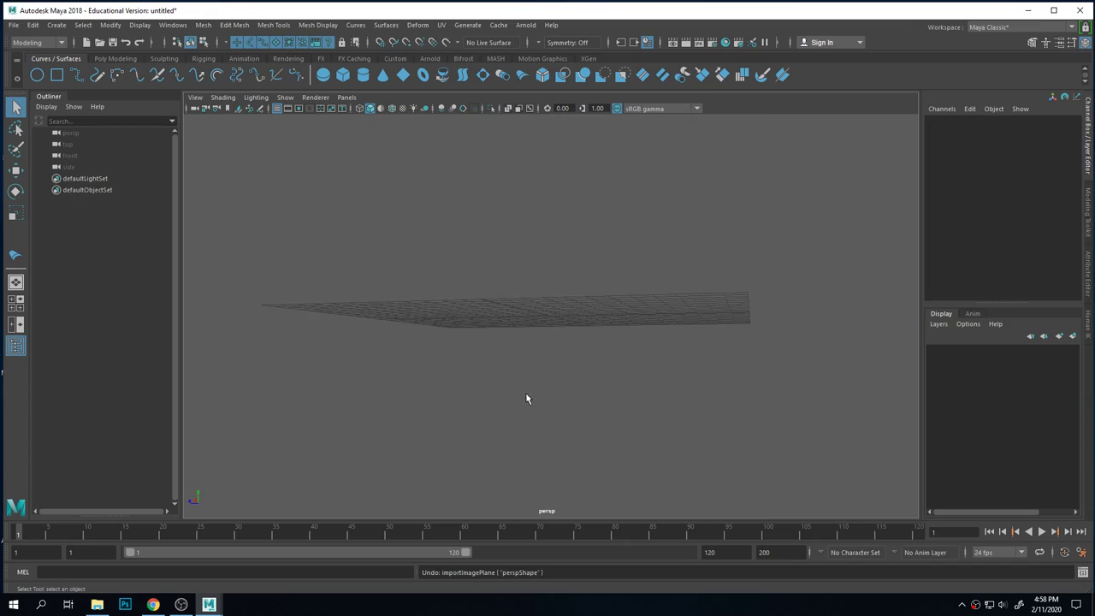
left_click_drag(402, 321, 482, 347, "alt")
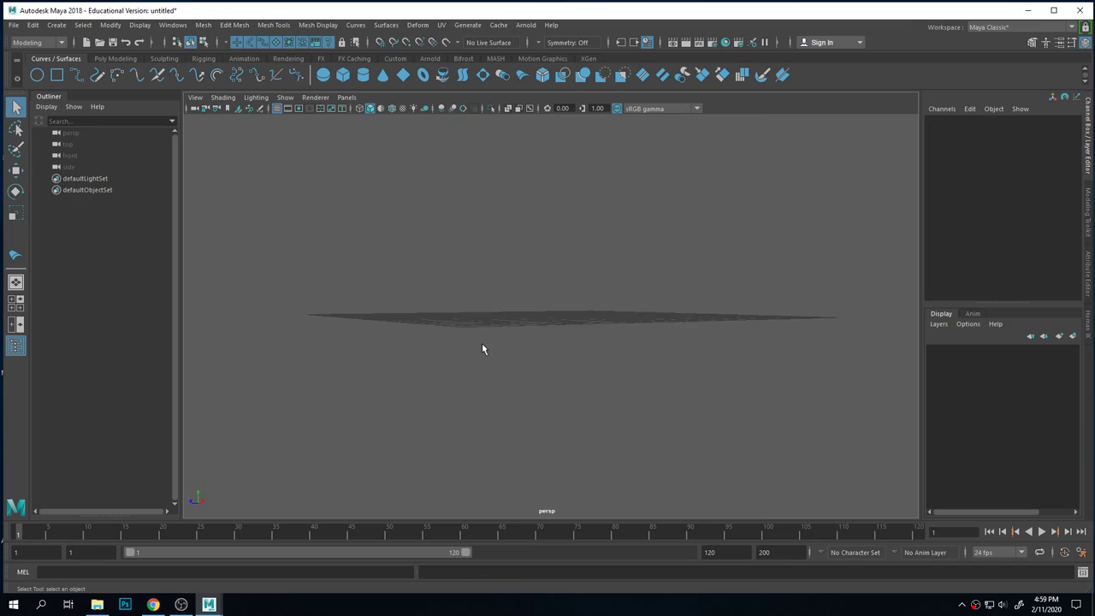
- Switch to the four-view layout and import front.jpg as an image plane in the front view
key("space")
left_click(698, 439)
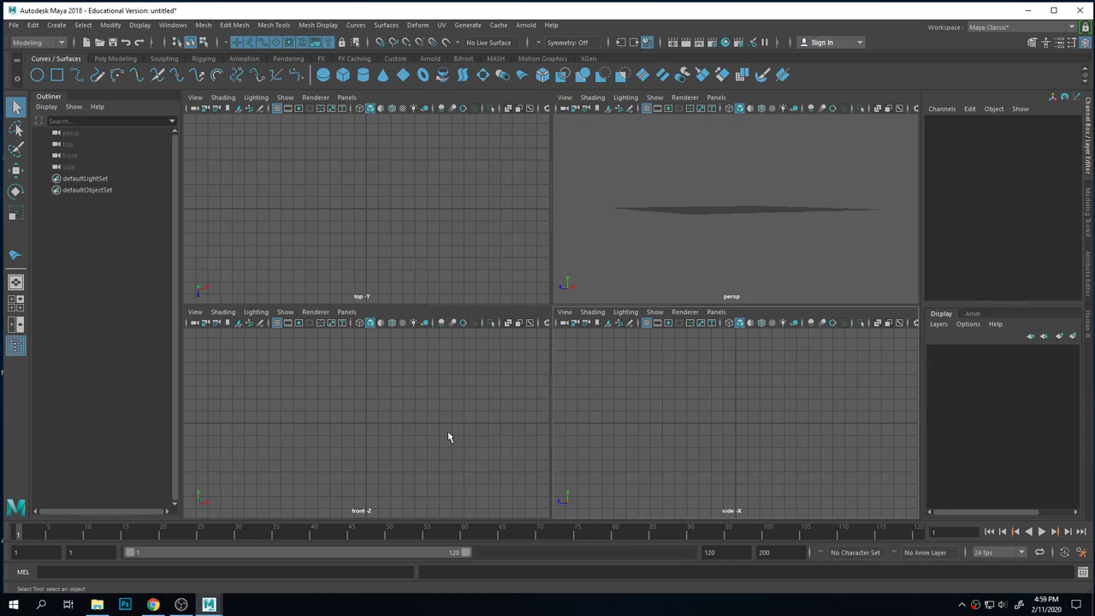
left_click(390, 424)
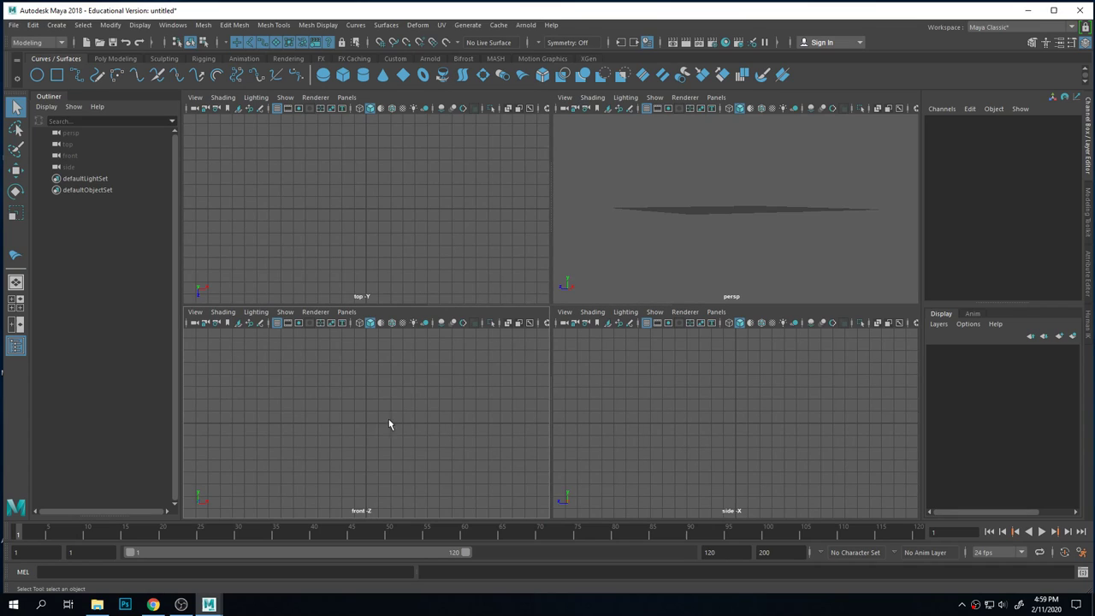
left_click(195, 311)
mouse_move(248, 568)
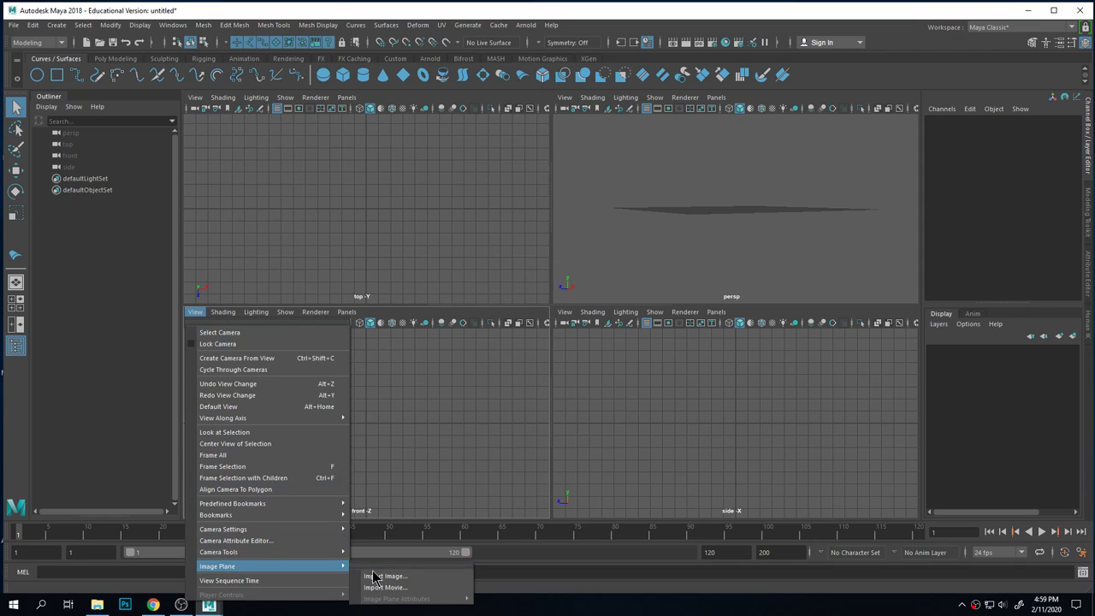
left_click(381, 576)
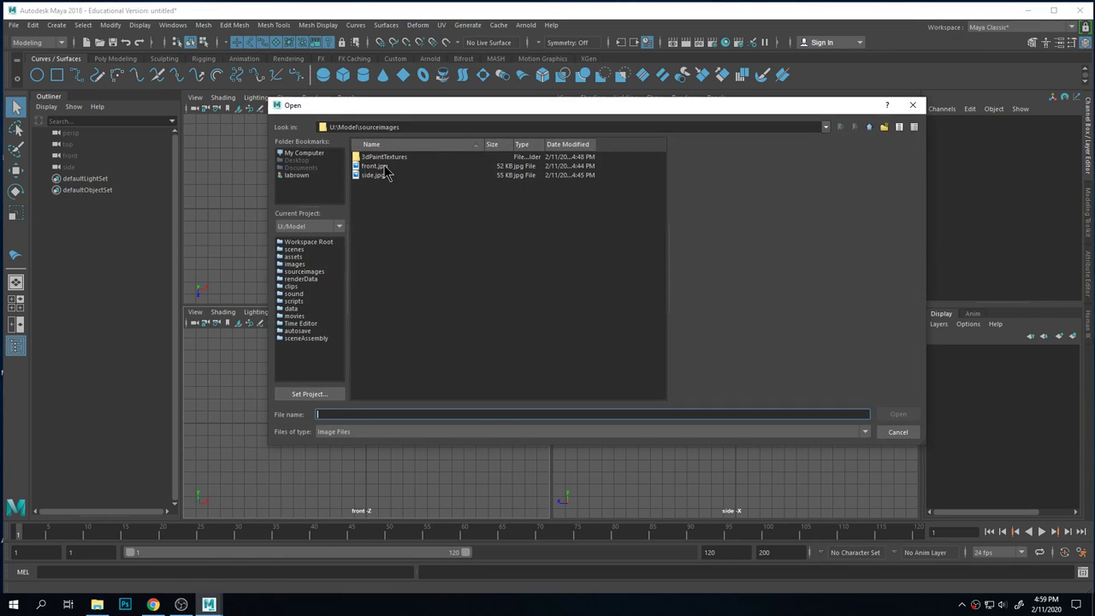
double_click(376, 176)
- Import side.jpg as an image plane in the side view
left_click(677, 441)
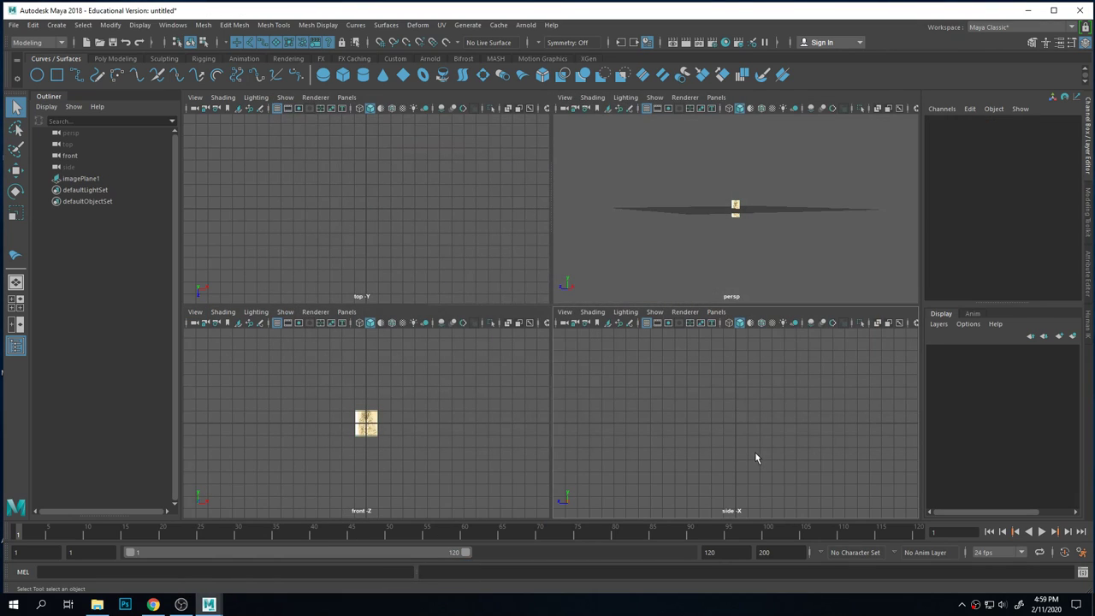
left_click(564, 312)
mouse_move(624, 571)
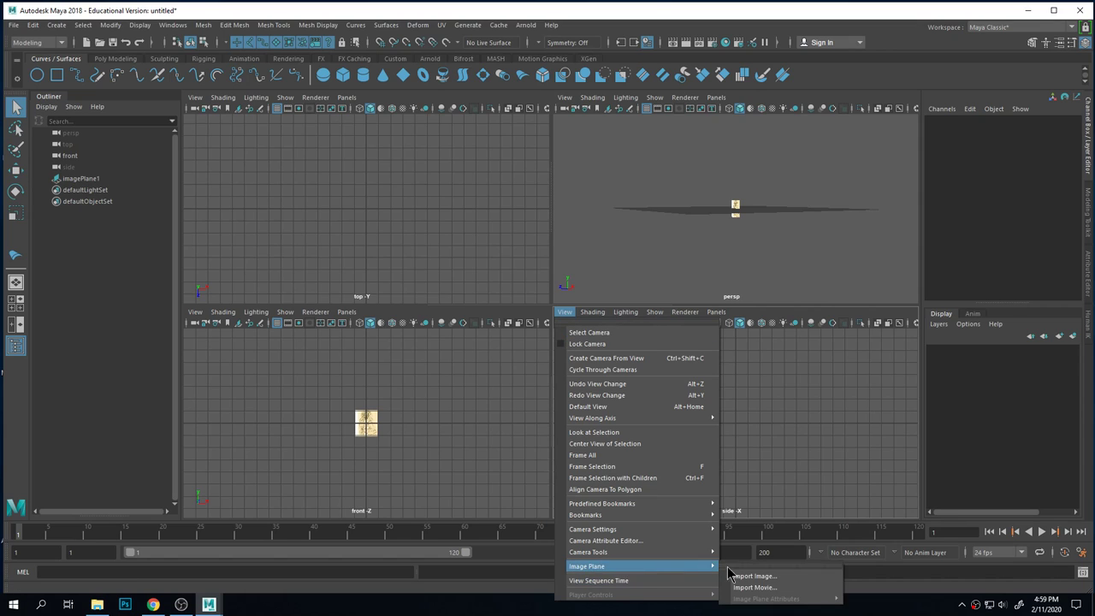
left_click(753, 573)
left_click(385, 176)
double_click(385, 176)
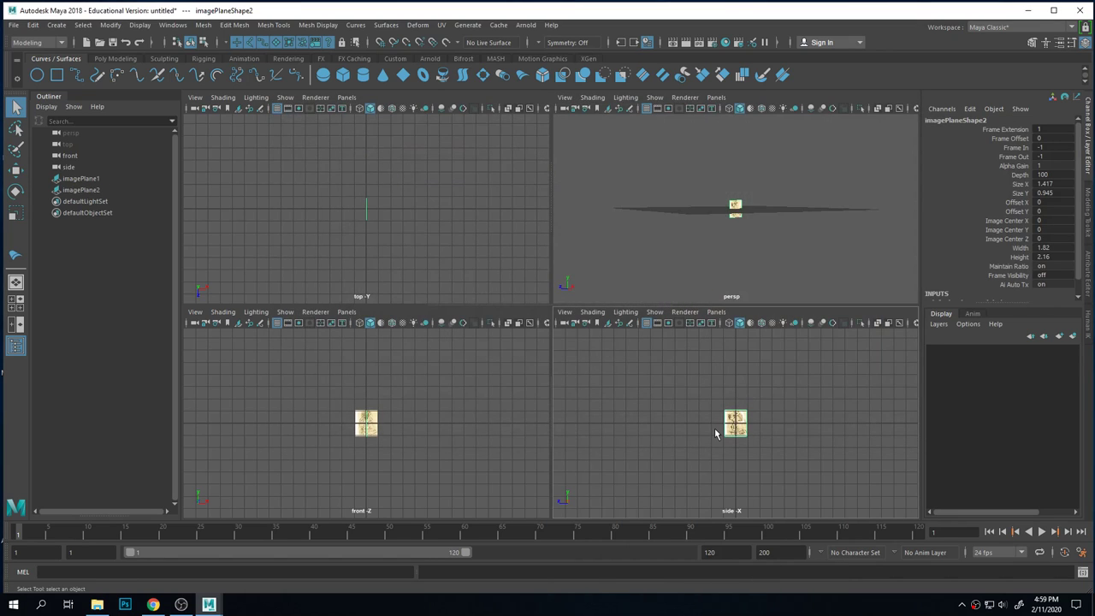
- In the full-size perspective view, select both image planes and scale them uniformly to about 7.246
left_click(754, 219)
key("space")
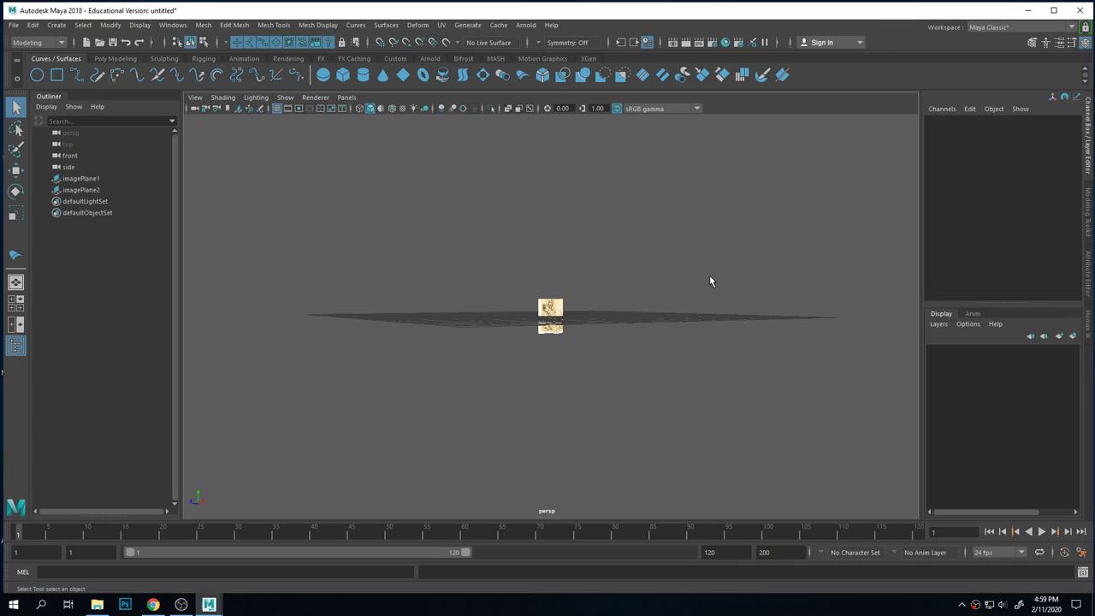
left_click_drag(709, 275, 579, 358, "alt")
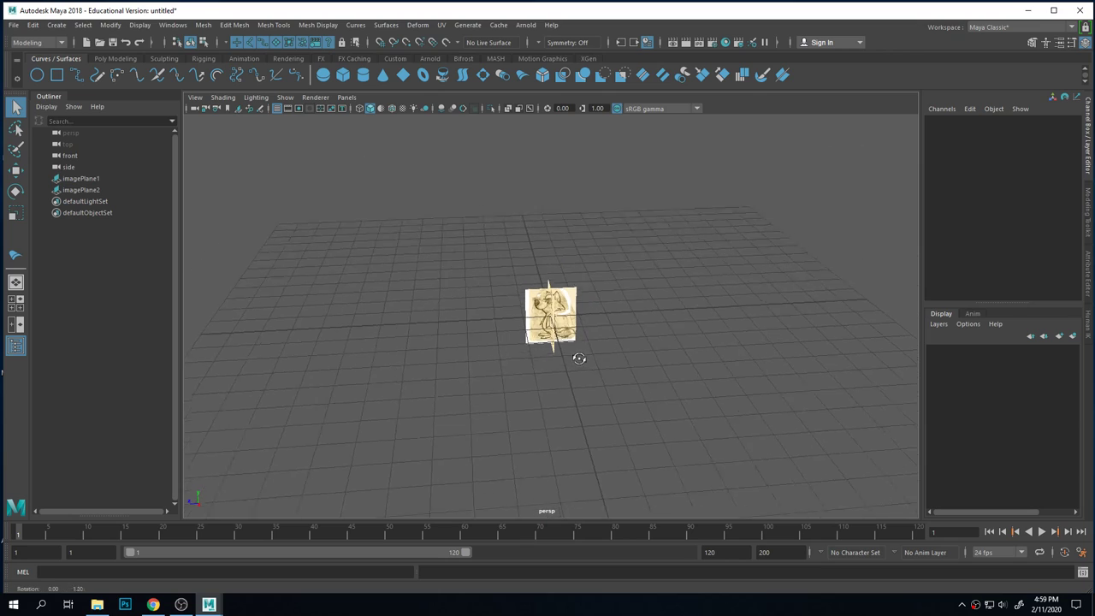
left_click_drag(485, 265, 562, 329)
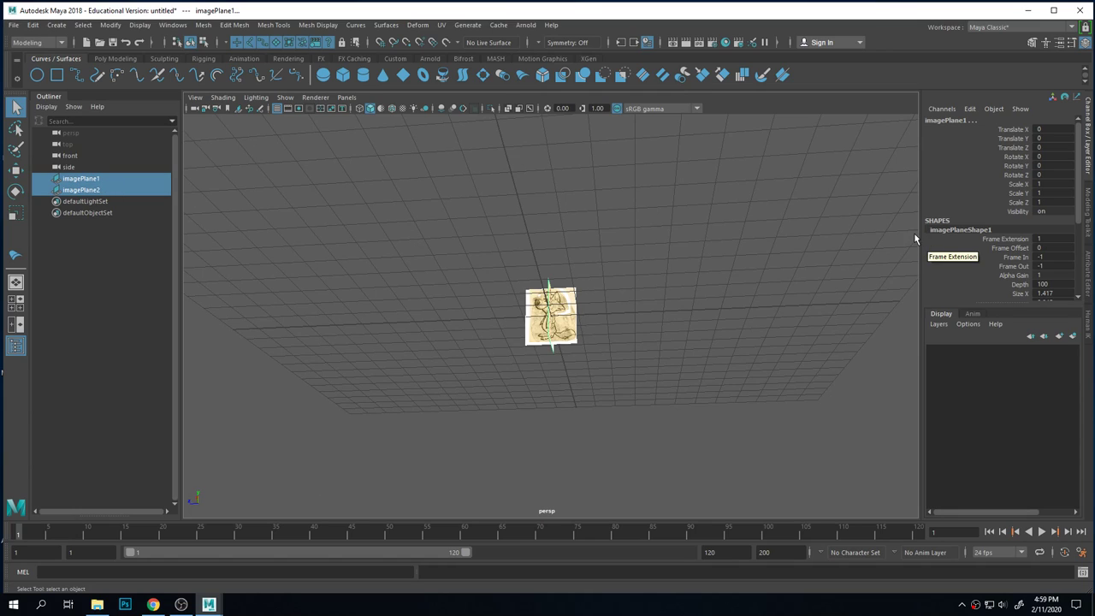
left_click(172, 29)
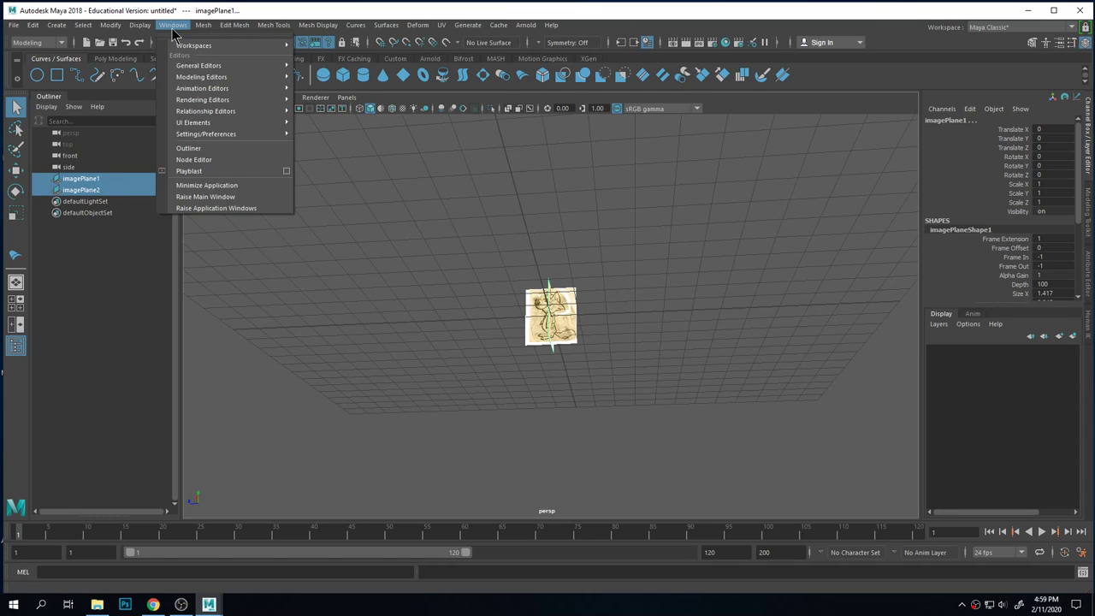
left_click(751, 242)
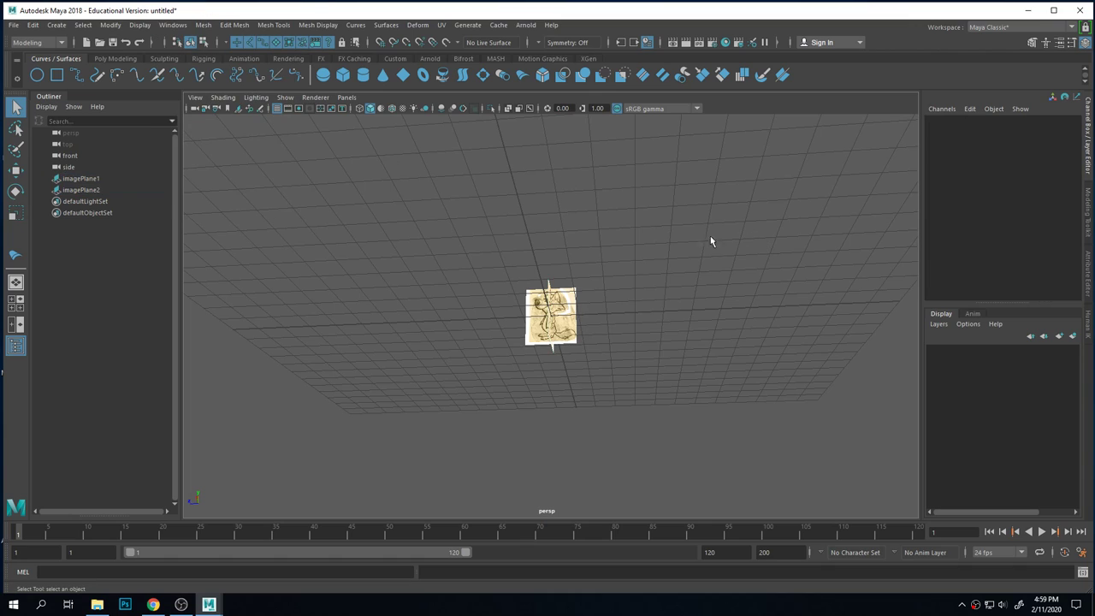
left_click_drag(711, 239, 602, 374, "alt")
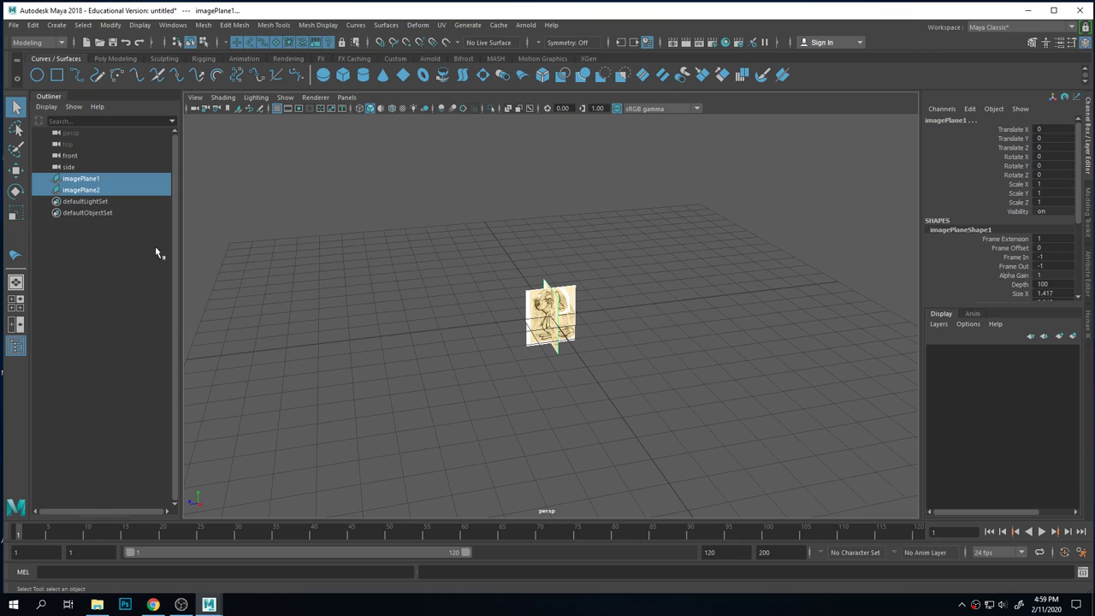
left_click(16, 214)
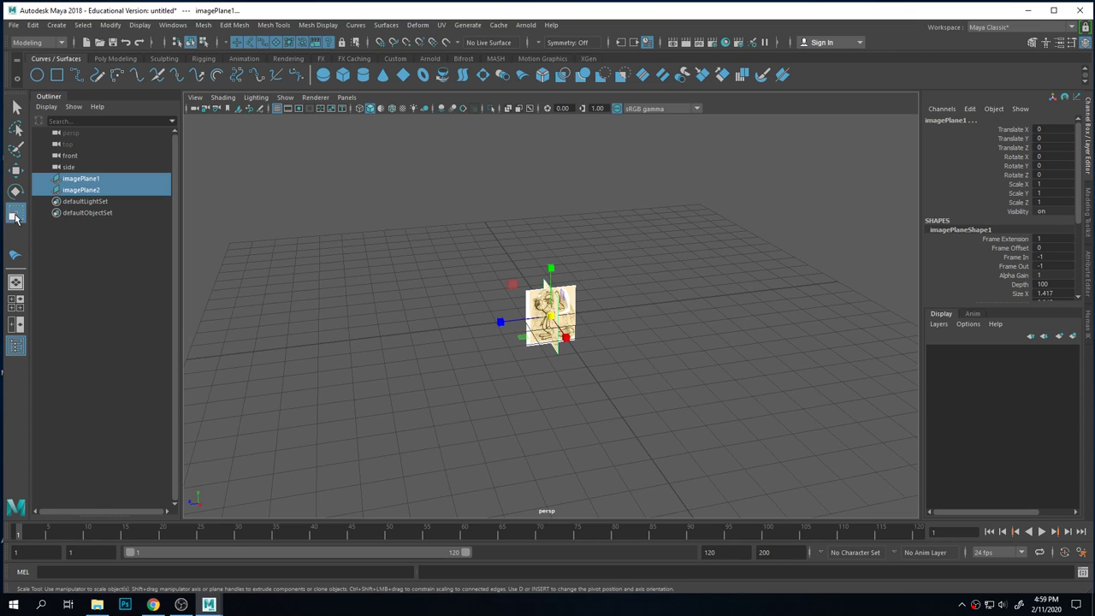
left_click_drag(550, 314, 797, 282)
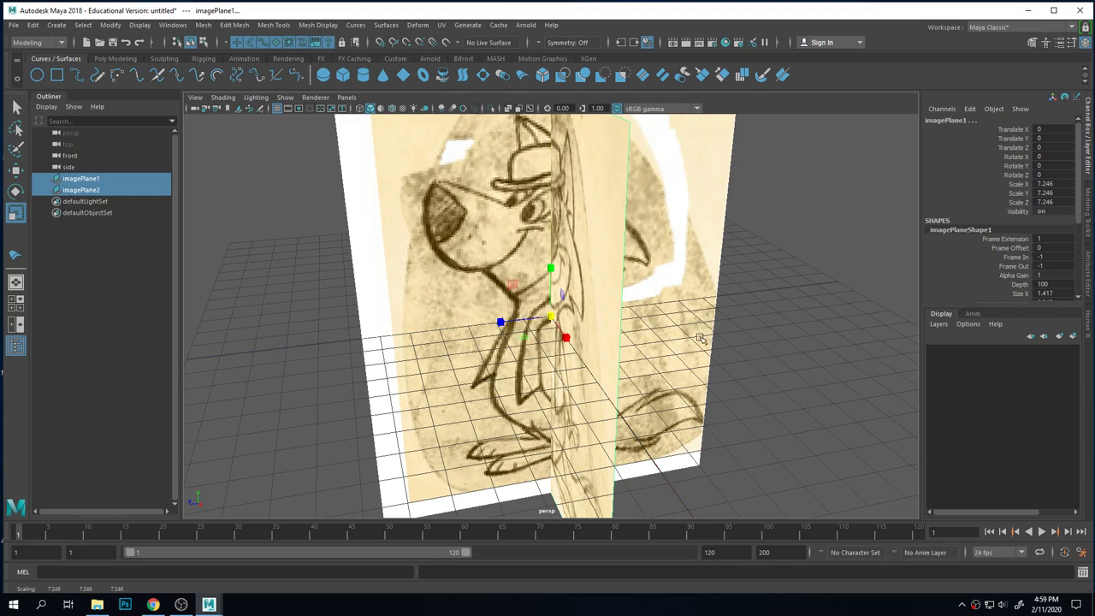
- Move both image planes up to about 6.487 in Y so their lower edges sit near the grid
left_click(15, 169)
left_click_drag(550, 272, 537, 68)
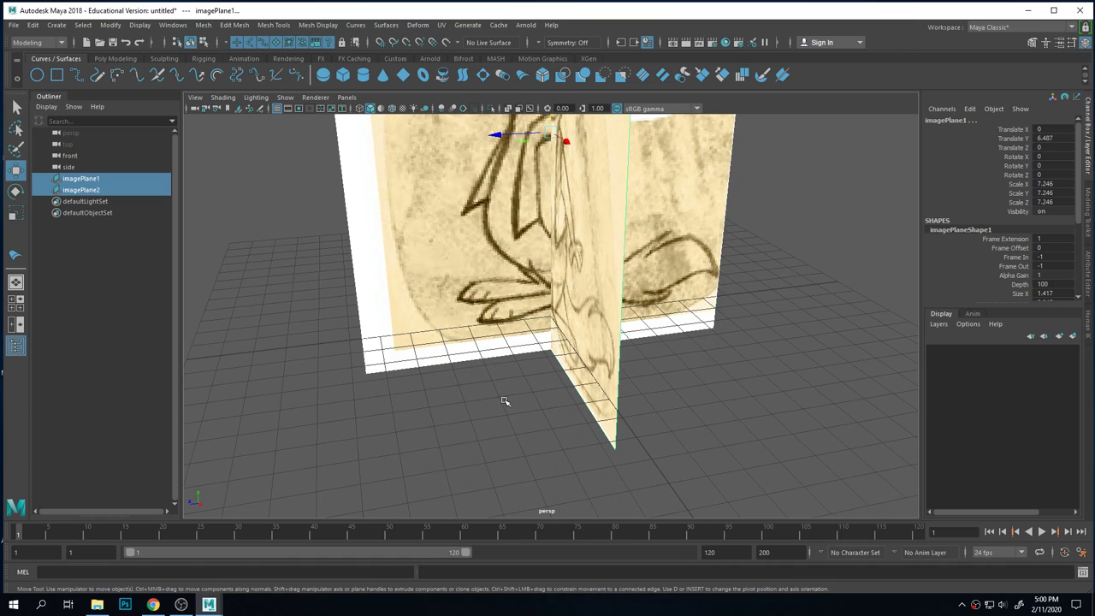
left_click_drag(506, 399, 590, 389, "alt")
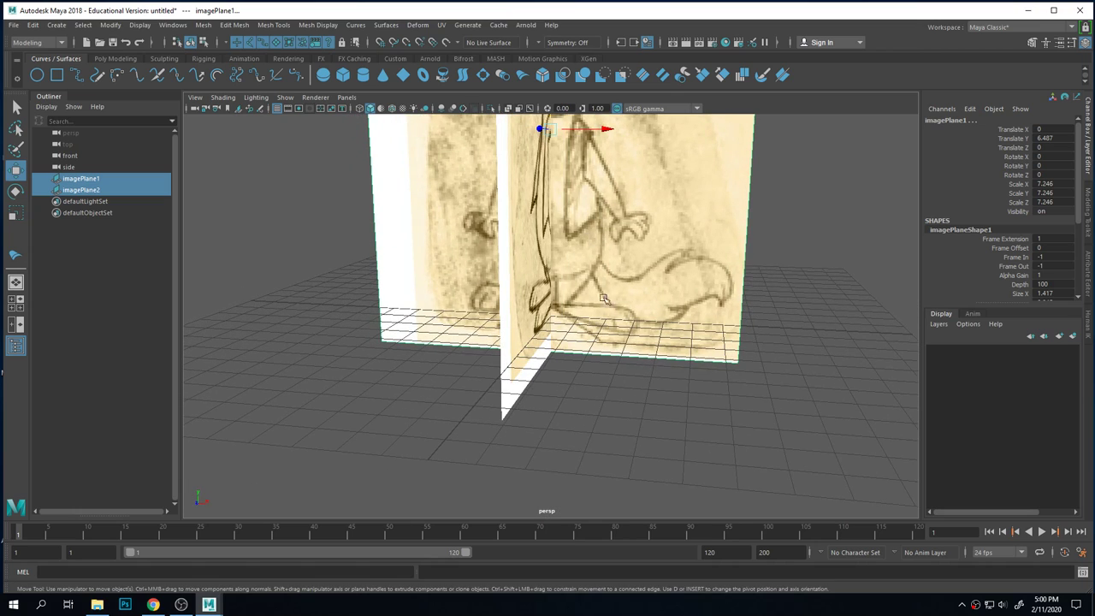
left_click_drag(603, 299, 583, 299, "alt")
scroll(583, 299, "down", 4)
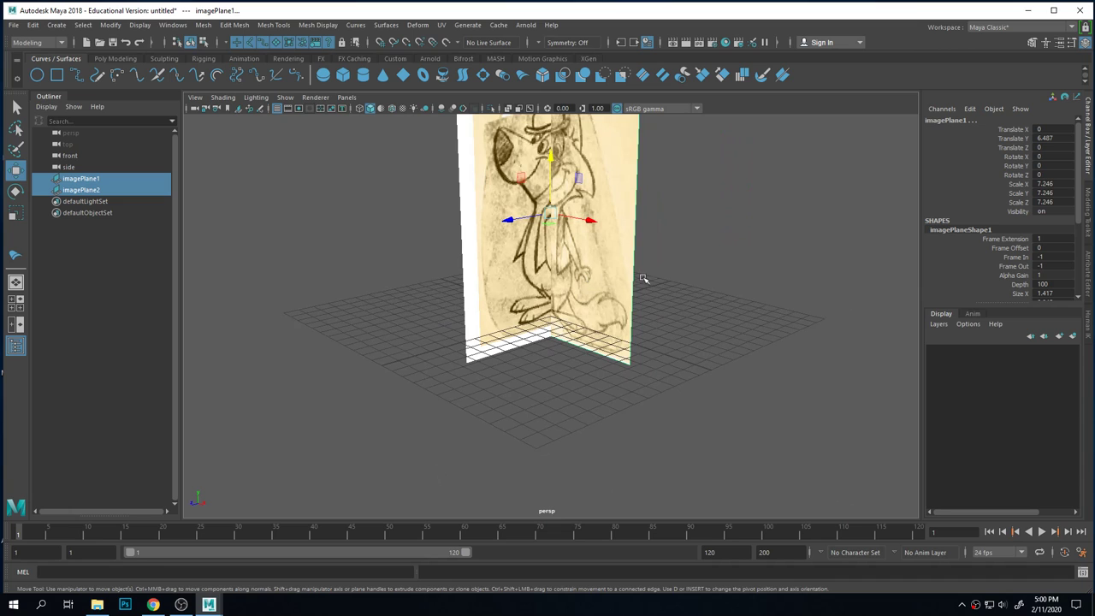
- Examine from several angles, including from above, how the front and side image planes cross at the grid's centre
left_click_drag(668, 280, 650, 285, "alt")
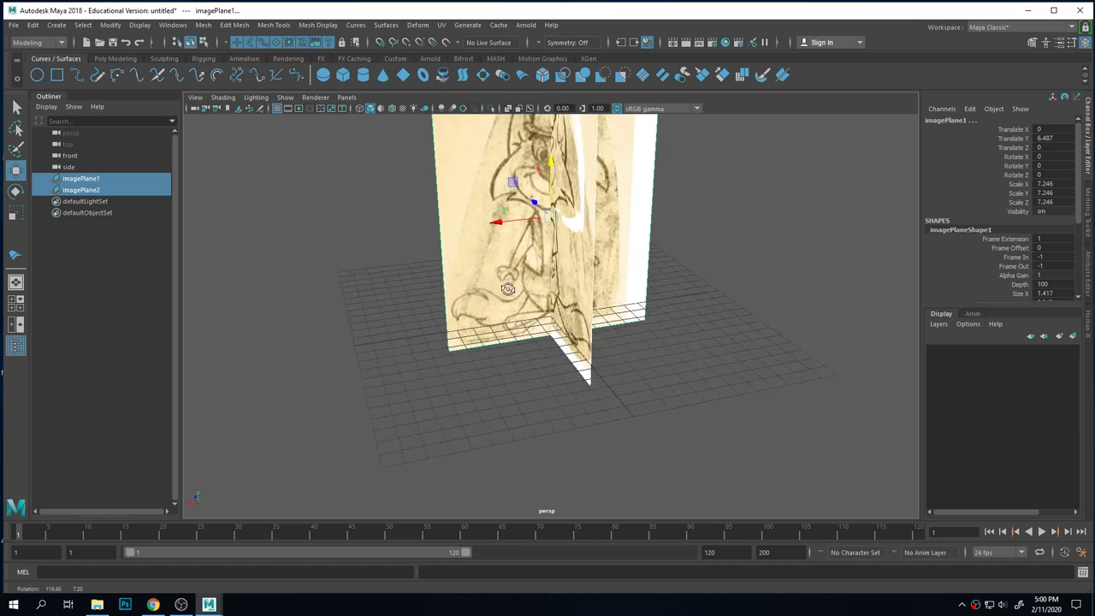
left_click_drag(604, 287, 562, 277, "alt")
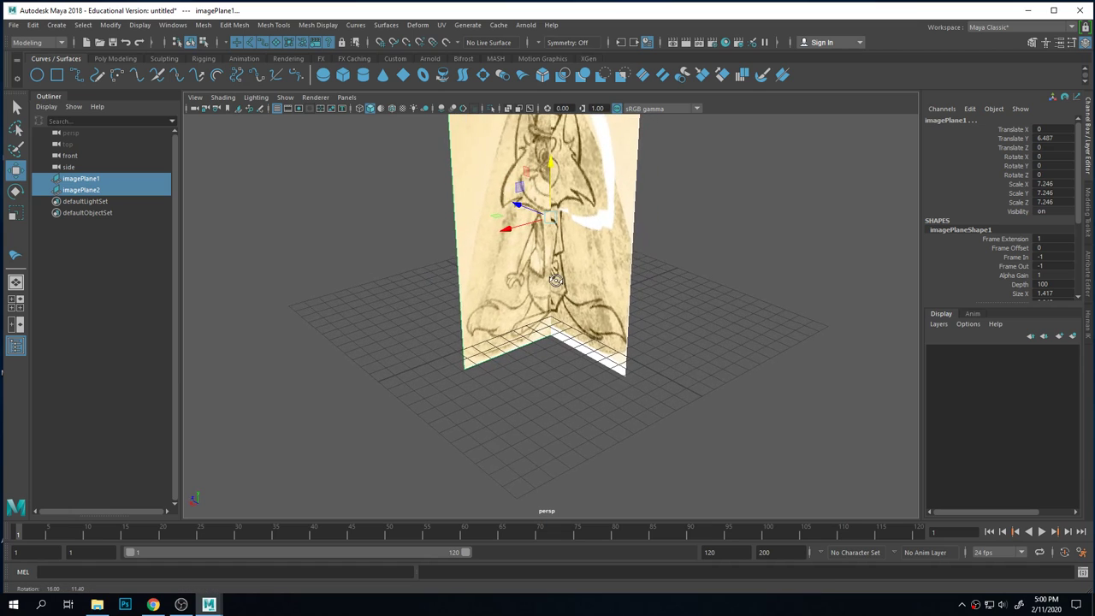
left_click_drag(493, 258, 461, 271, "alt")
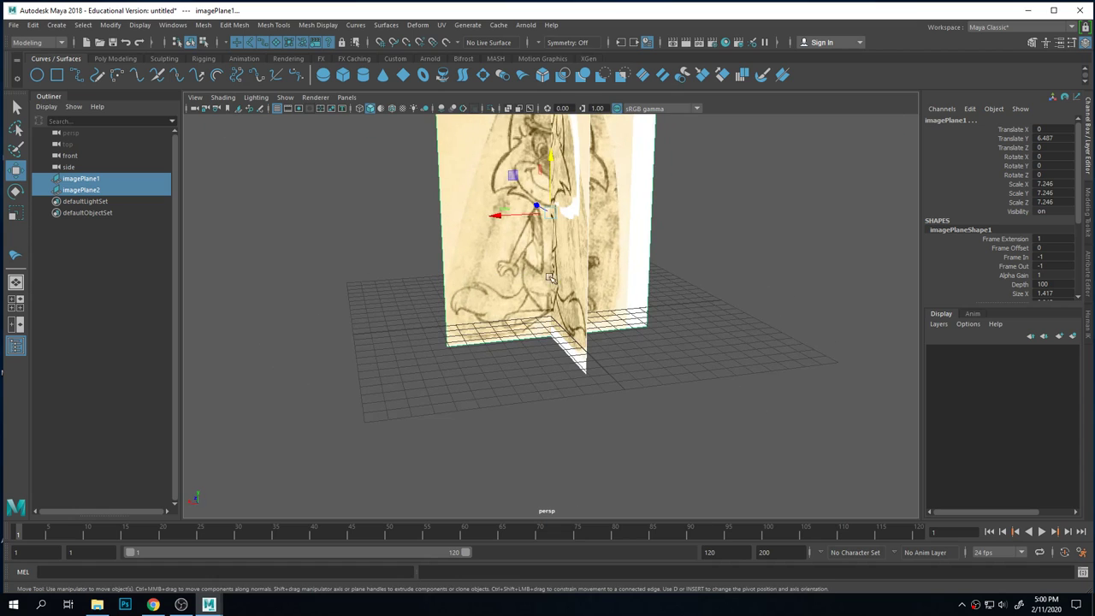
left_click(634, 411)
left_click_drag(599, 282, 676, 374, "alt")
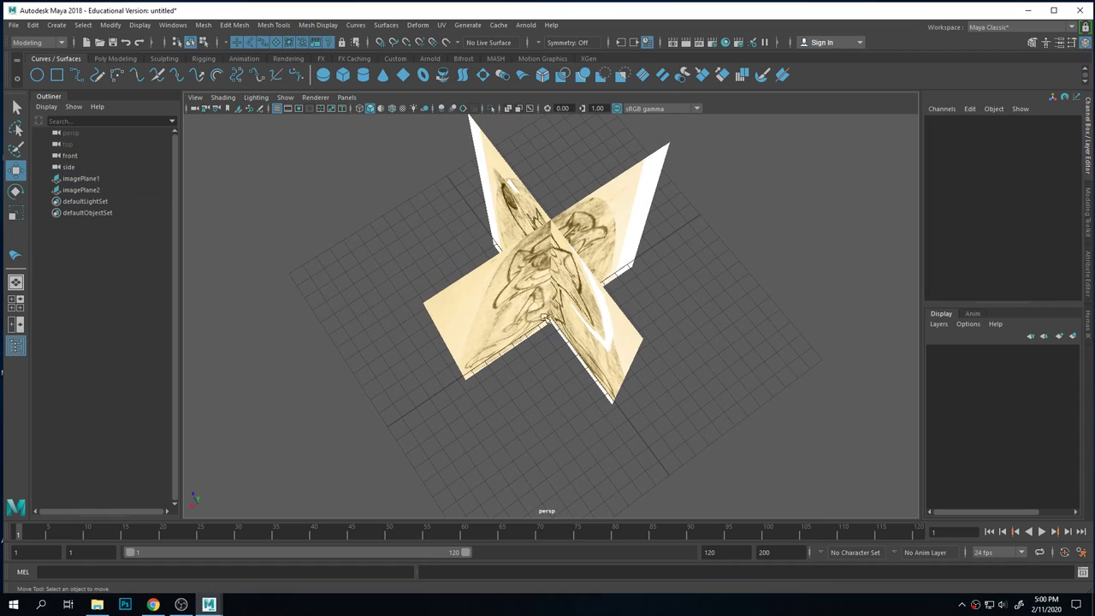
left_click_drag(543, 346, 621, 282, "alt")
left_click_drag(612, 322, 513, 330, "alt")
left_click_drag(659, 322, 603, 294, "alt")
- Move the front image plane back along Z to the rear edge of the grid using an exact Translate Z value
left_click(645, 257)
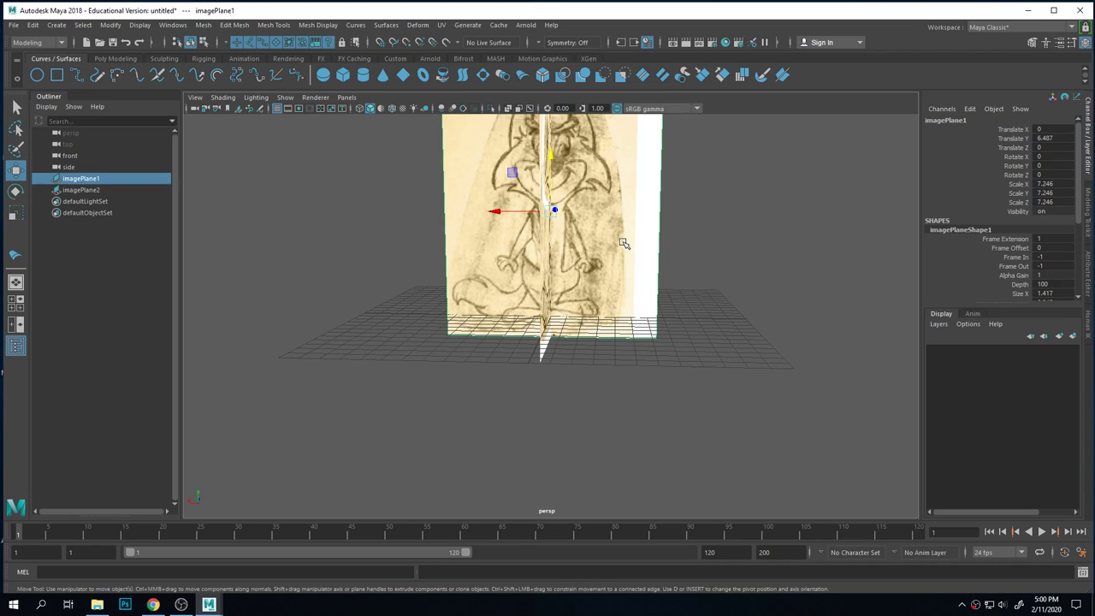
left_click_drag(646, 265, 603, 256, "alt")
left_click_drag(586, 206, 584, 209)
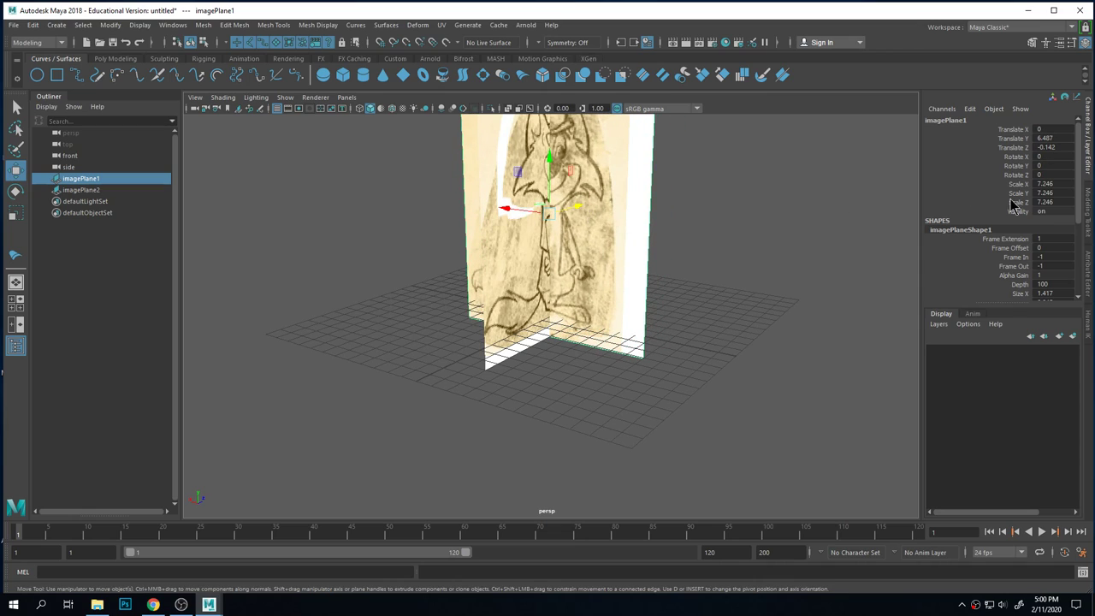
double_click(1054, 147)
key("Return")
- Move the side image plane away from the centre and set its Translate X to 10
left_click_drag(765, 296, 641, 302, "alt")
left_click(617, 288)
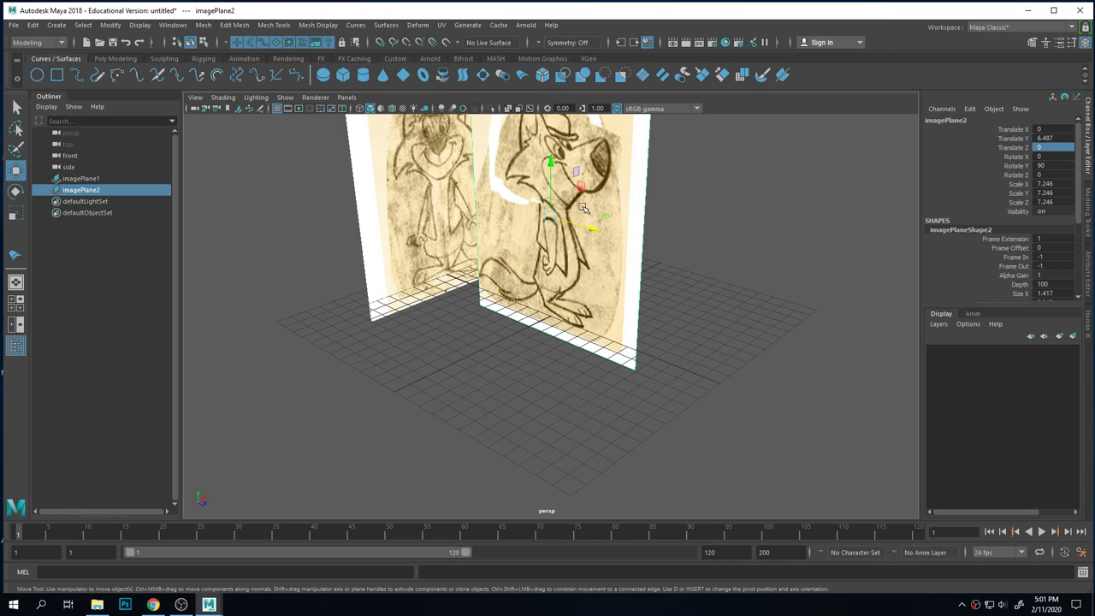
left_click_drag(583, 206, 831, 186)
left_click(1050, 128)
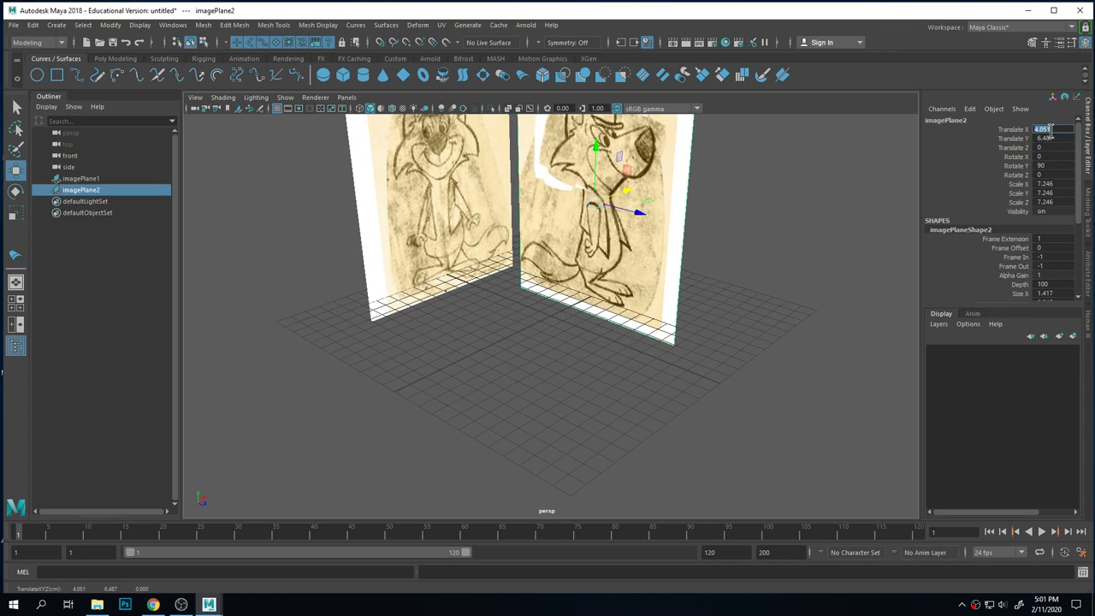
type("10")
key("Return")
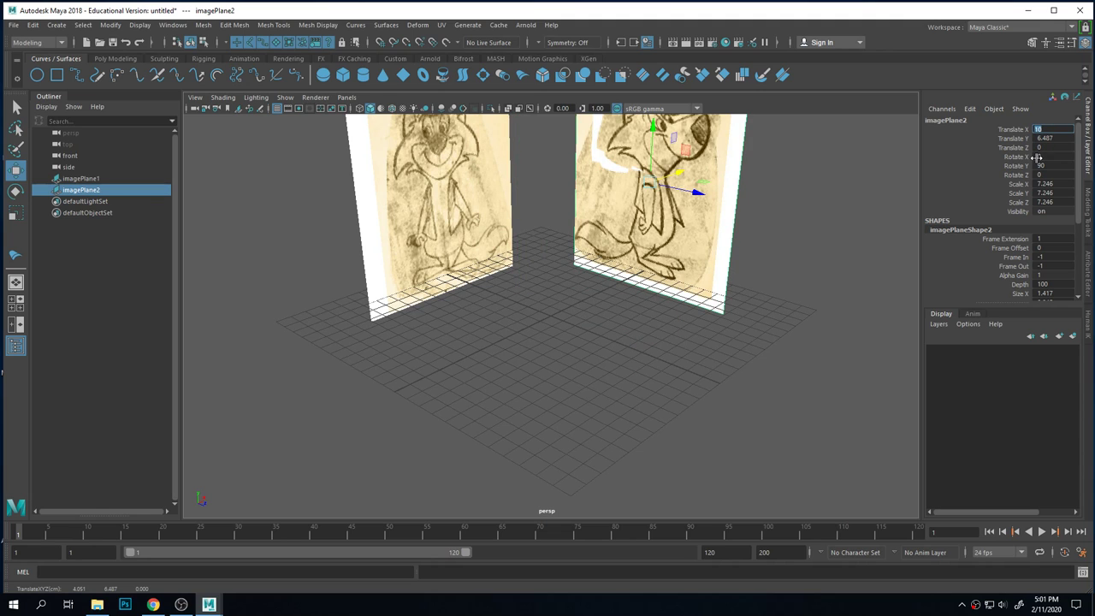
- Clear the selection, check the separated image planes in the four-view layout, and return to the full-size perspective view
left_click(613, 291)
left_click_drag(570, 303, 479, 360, "alt")
key("space")
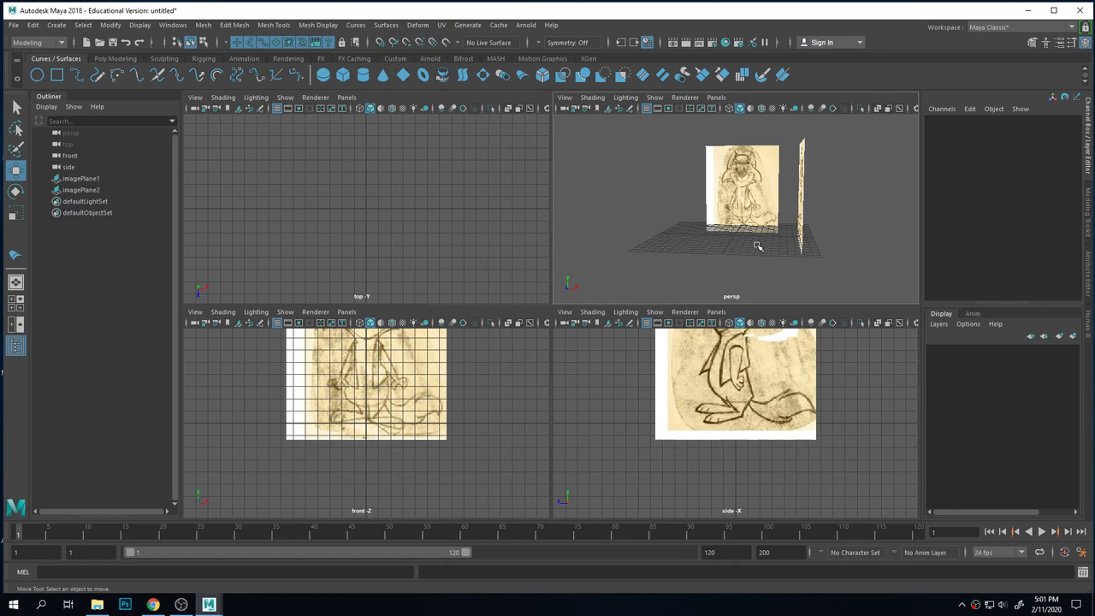
key("space")
left_click_drag(554, 410, 582, 319, "alt")
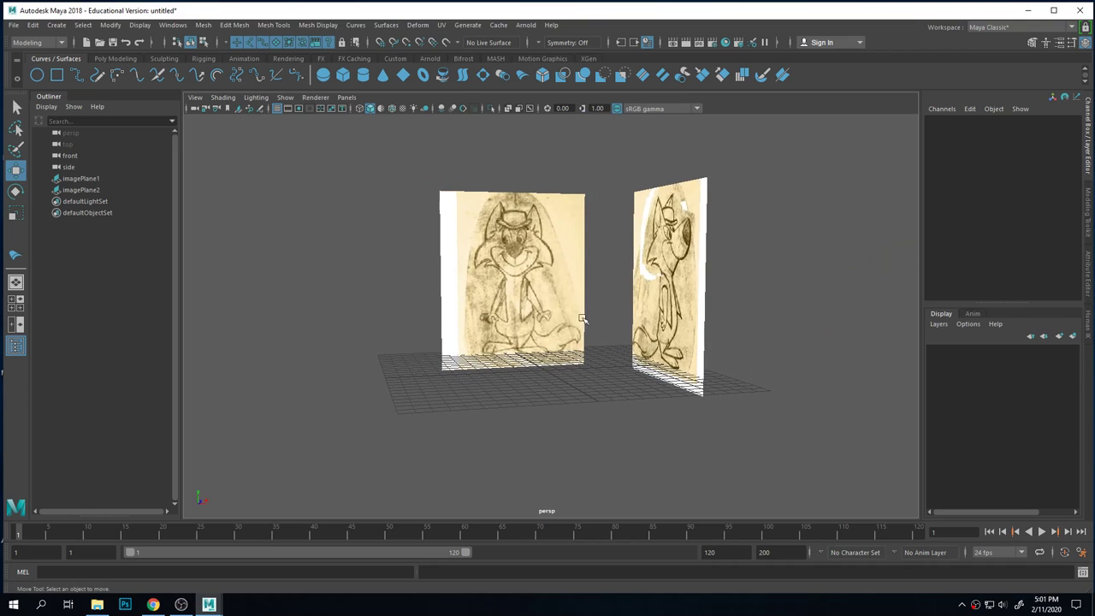
- Select both image planes, create a display layer from them, and name the layer ref
left_click(653, 261, "shift")
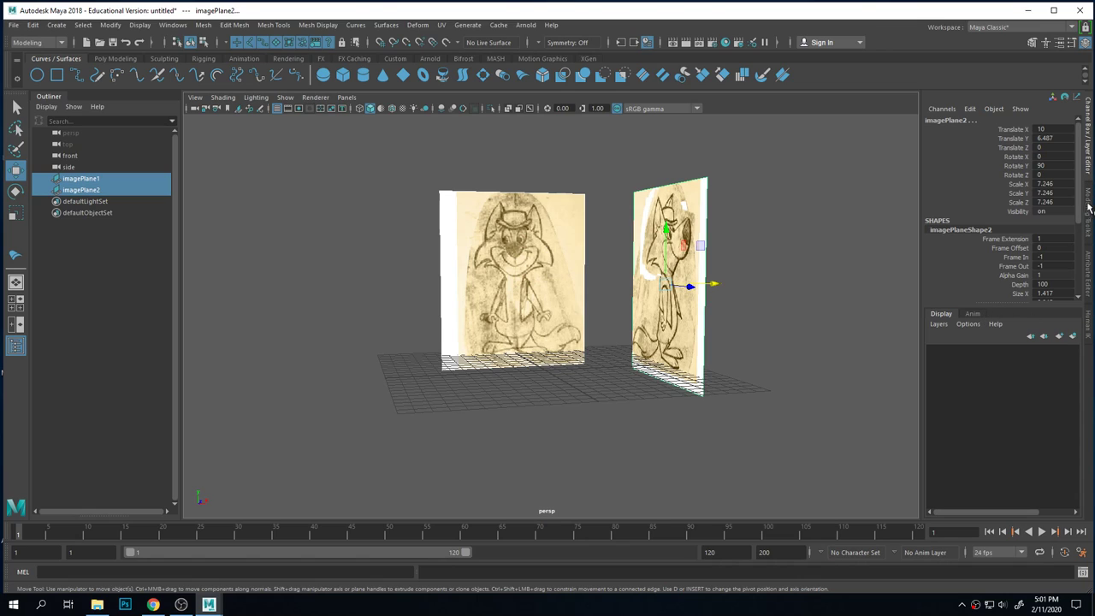
left_click(939, 324)
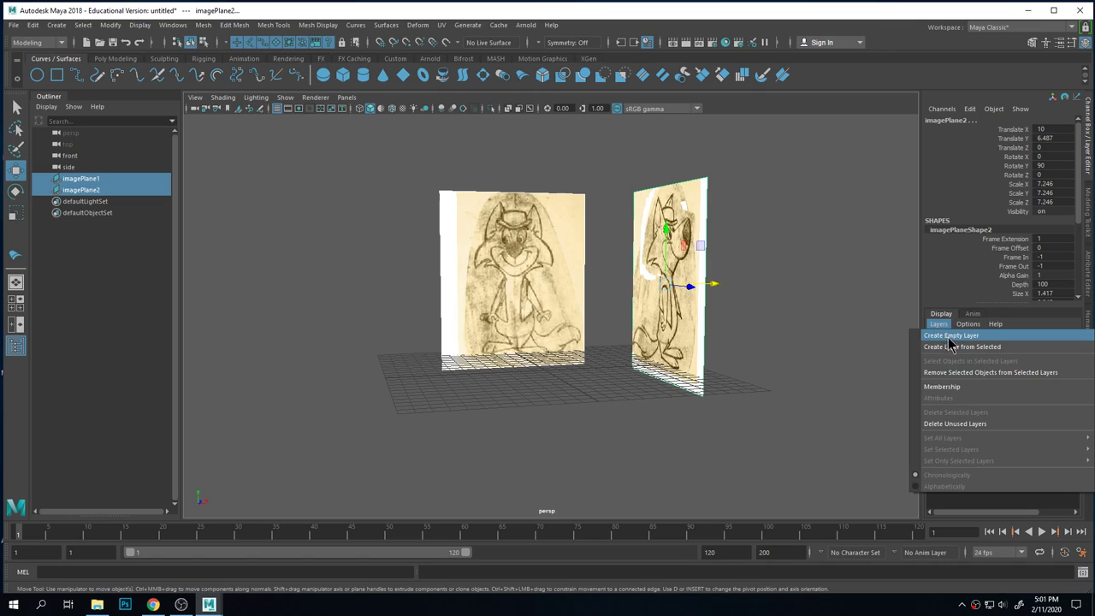
left_click(956, 349)
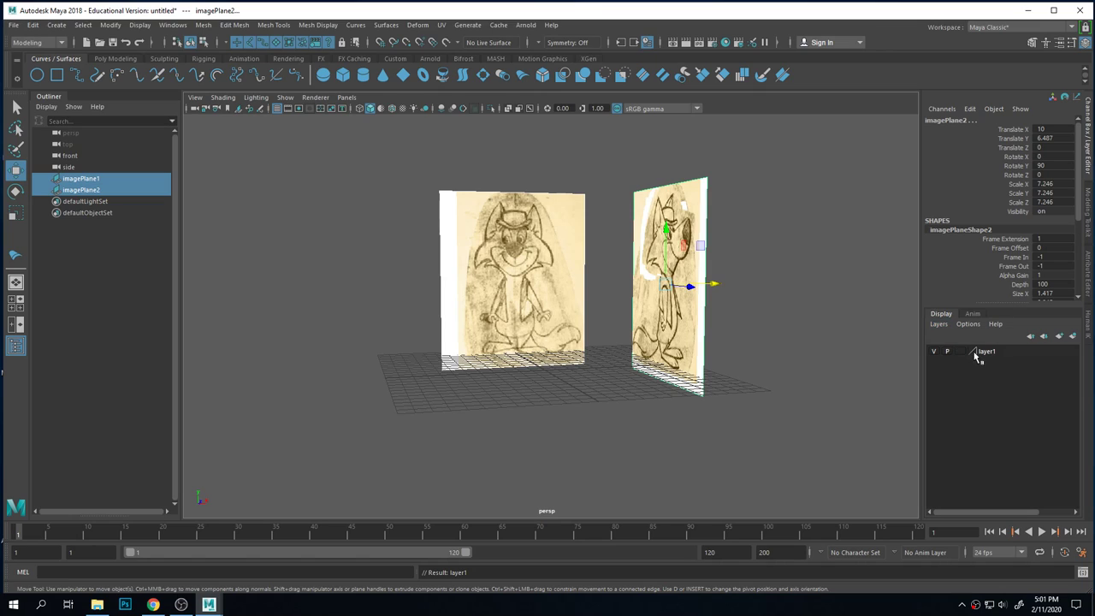
double_click(986, 353)
type("ef")
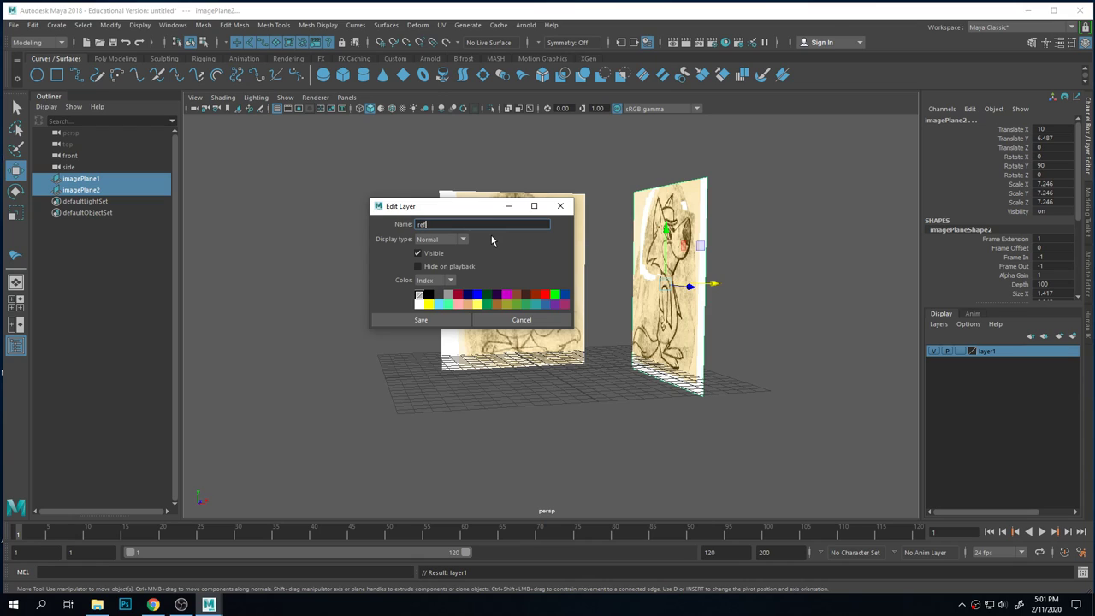
left_click(423, 319)
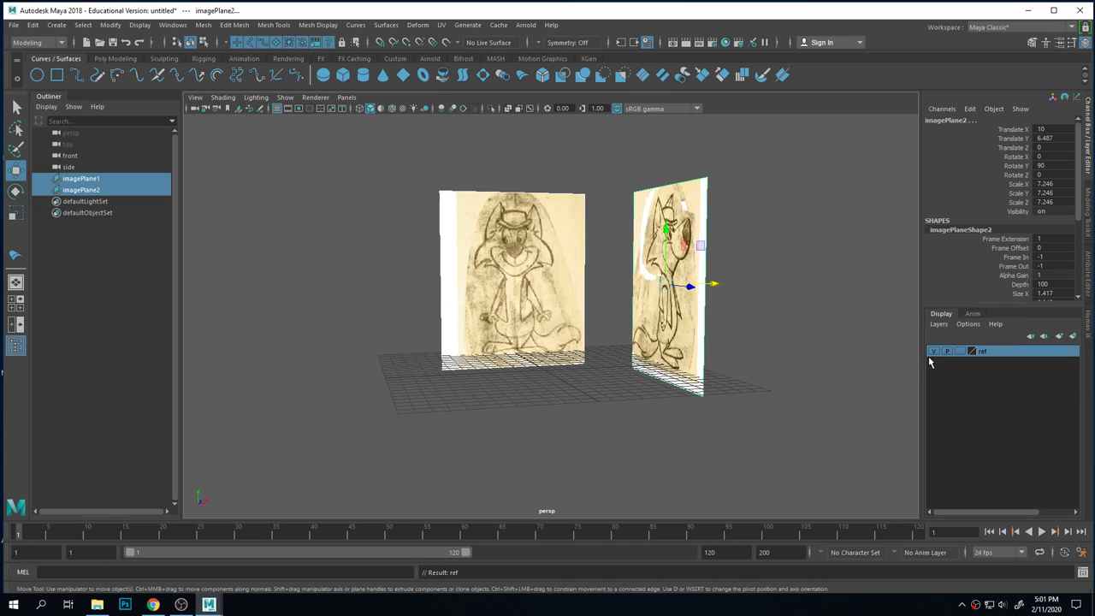
- Toggle the ref layer's visibility off and on several times, leave it shown, and inspect both planes with nothing selected
left_click(934, 352)
left_click(933, 353)
left_click(933, 352)
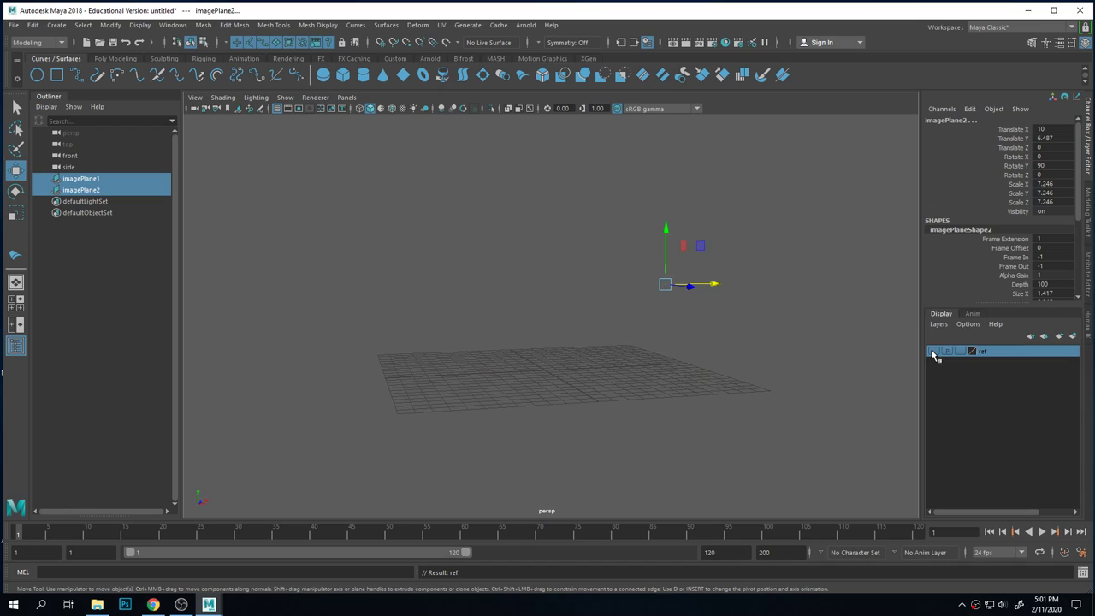
left_click(934, 352)
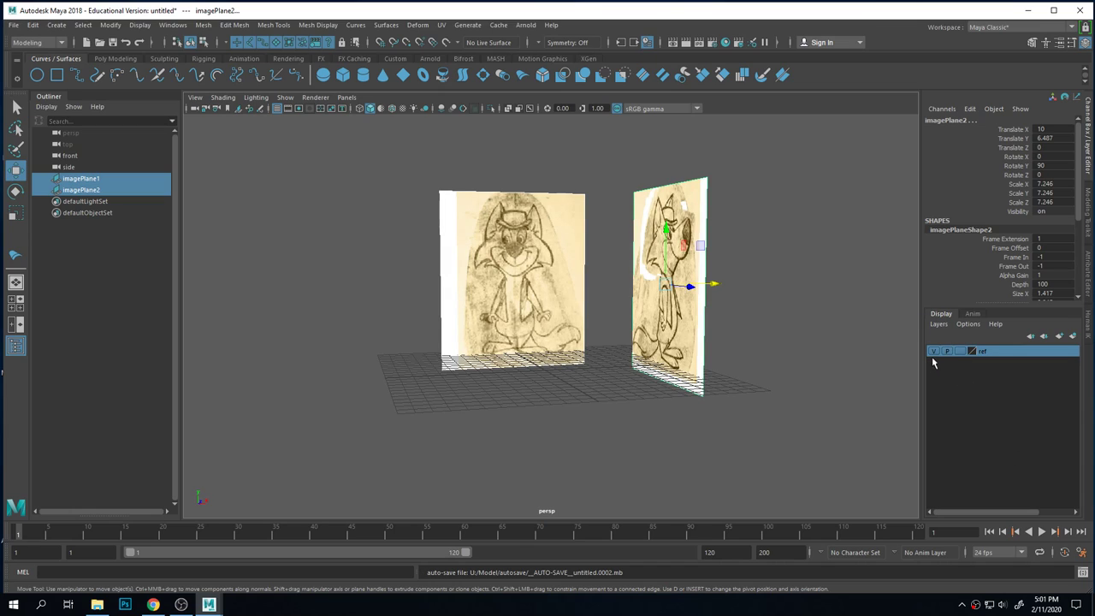
left_click(933, 350)
left_click(933, 351)
left_click(874, 355)
left_click(934, 351)
left_click(934, 351)
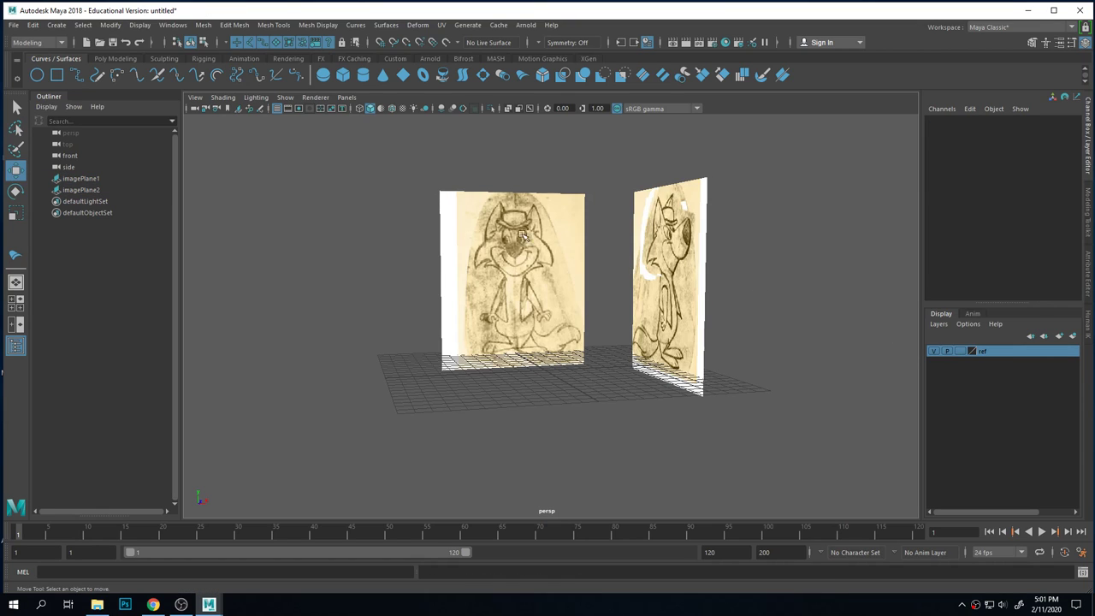
left_click_drag(548, 337, 581, 337, "alt")
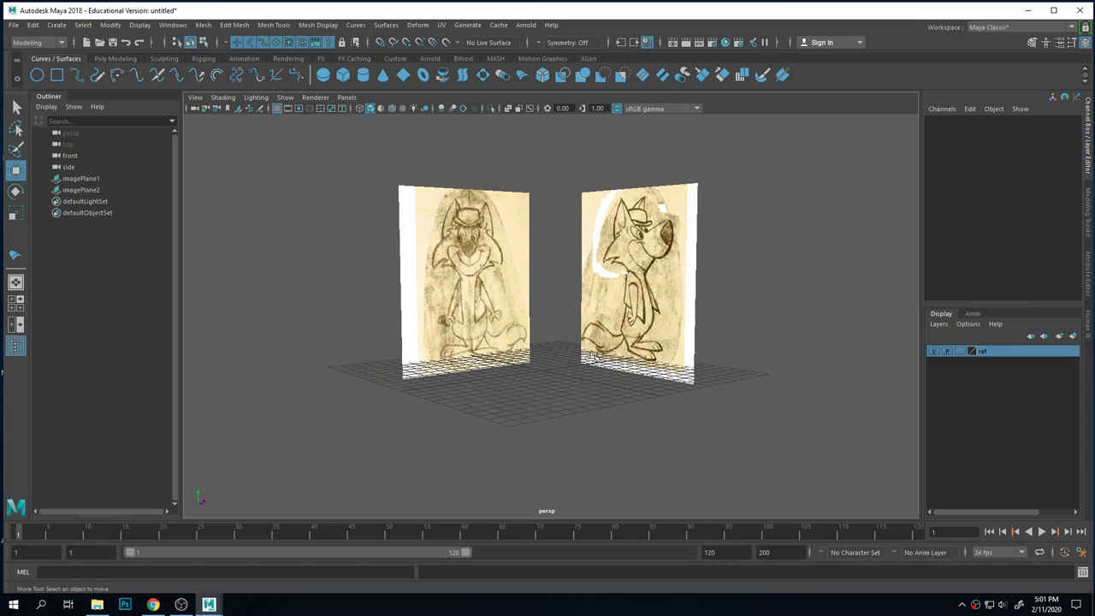